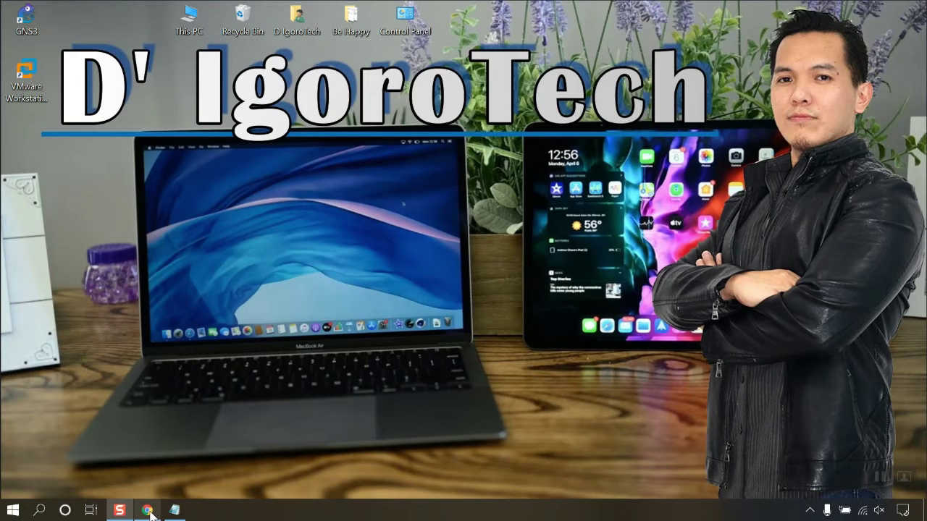
# Step: Go to support.fortinet.com in Chrome and log in to FortiCloud with the saved account
pyautogui.click(148, 511)
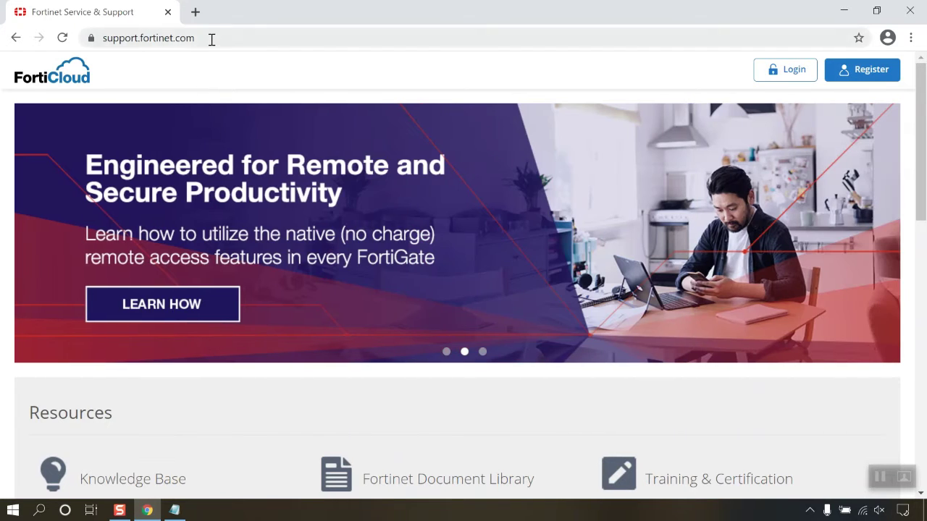
pyautogui.click(211, 40)
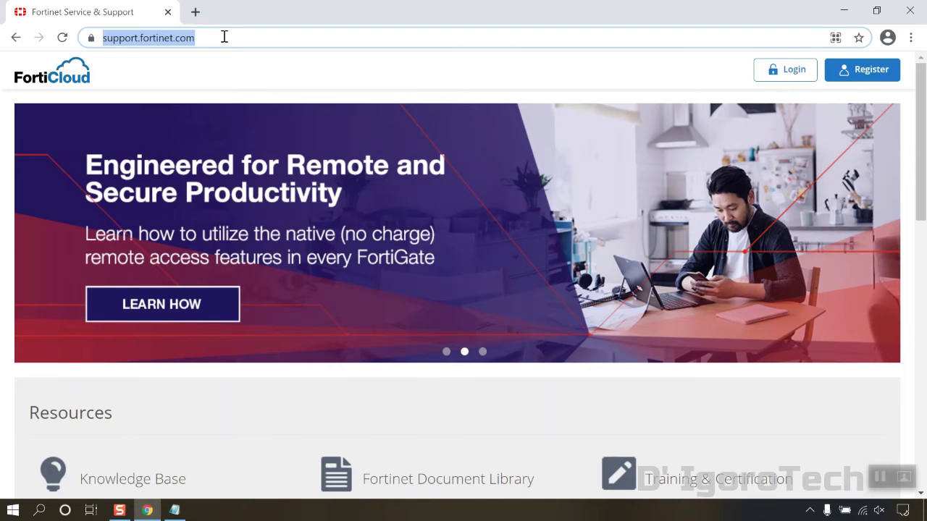
pyautogui.click(225, 37)
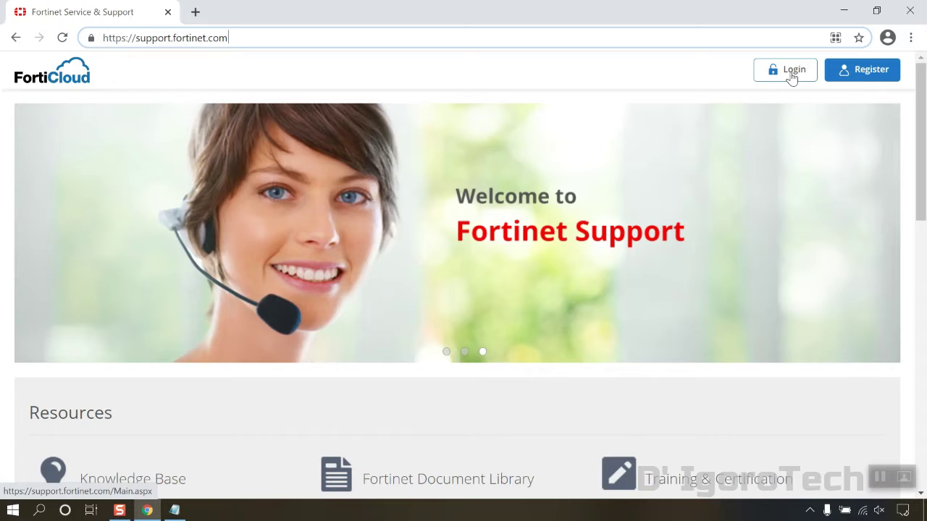
pyautogui.click(792, 72)
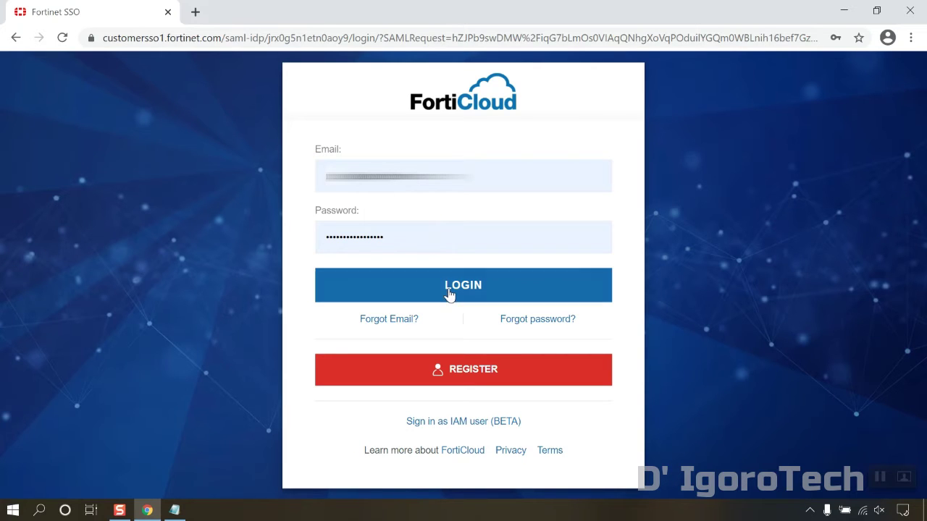
pyautogui.click(448, 294)
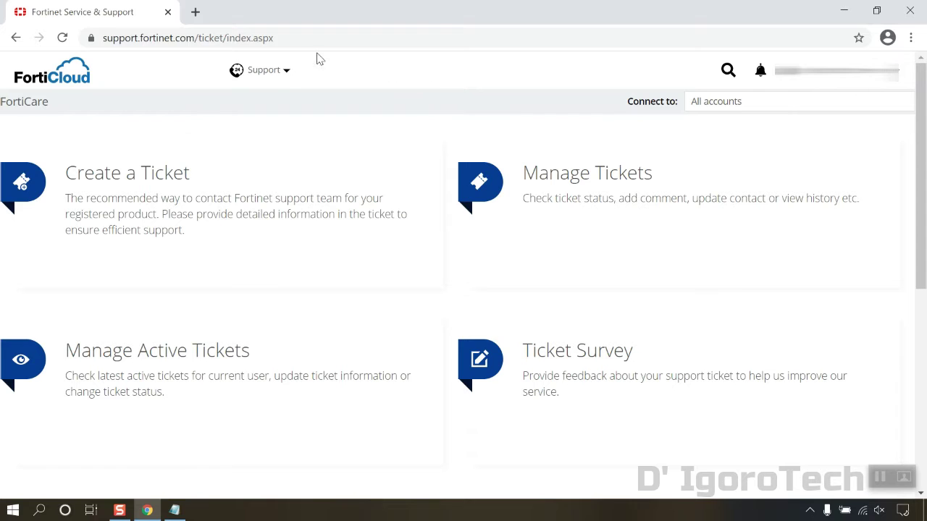
# Step: Go to Support > Firmware Download, select FortiClient, and show its Download tab
pyautogui.click(255, 77)
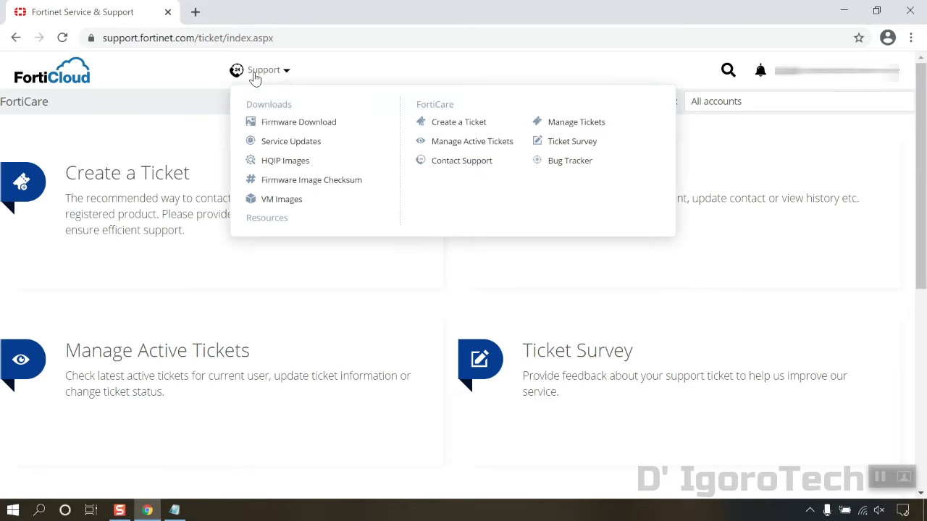
pyautogui.click(295, 127)
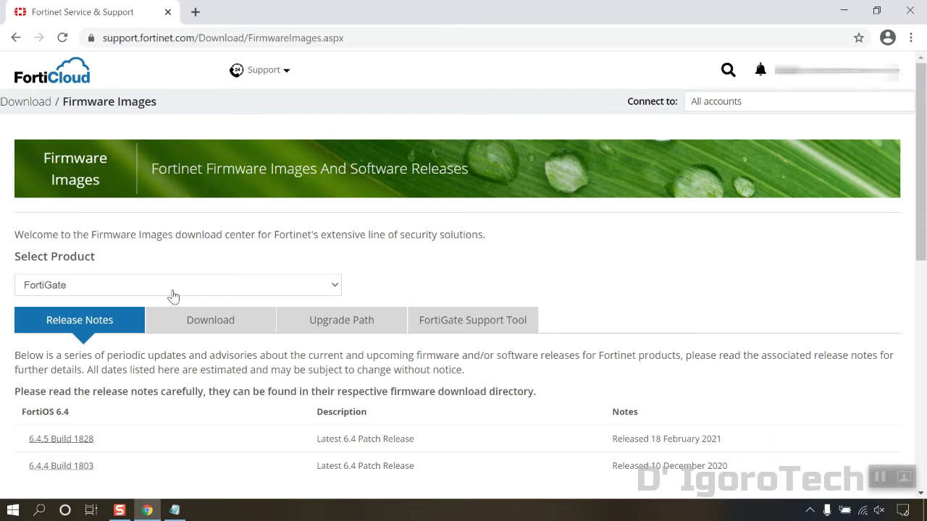
pyautogui.click(327, 288)
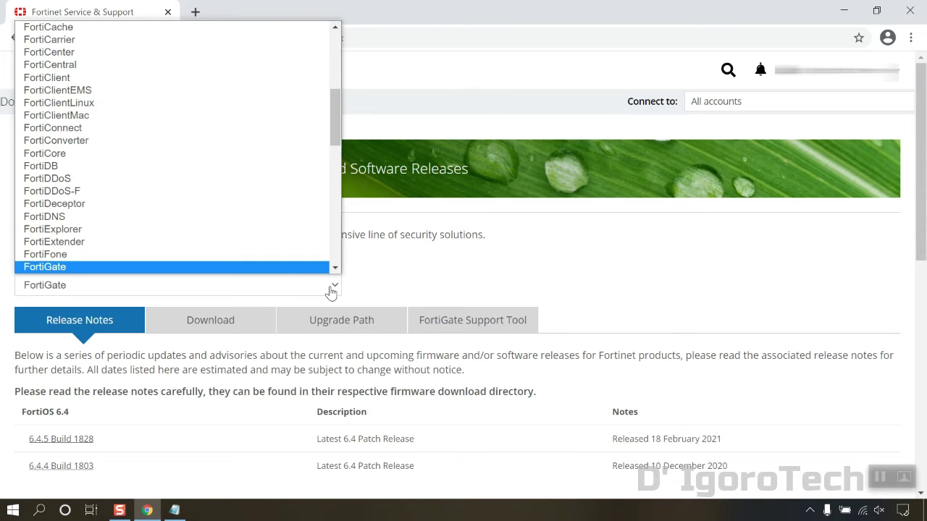
pyautogui.click(93, 79)
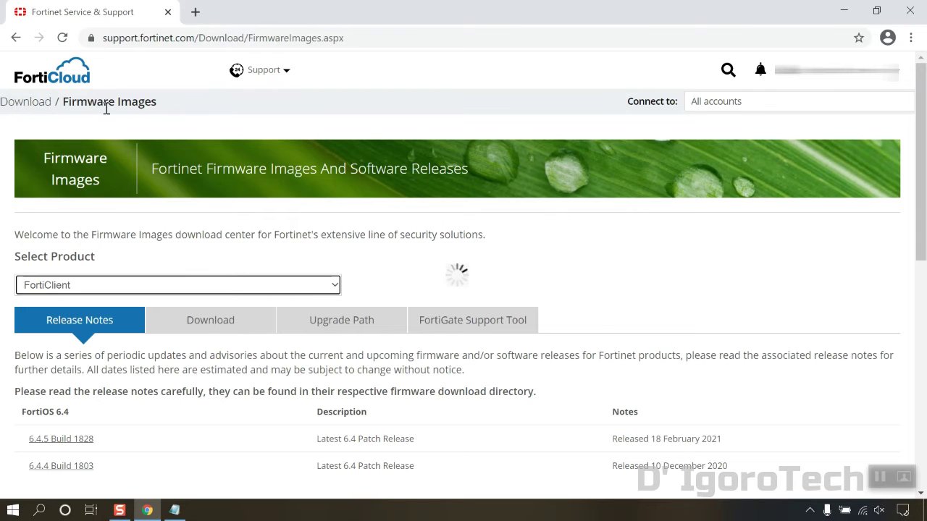
pyautogui.scroll(-1, 290, 281)
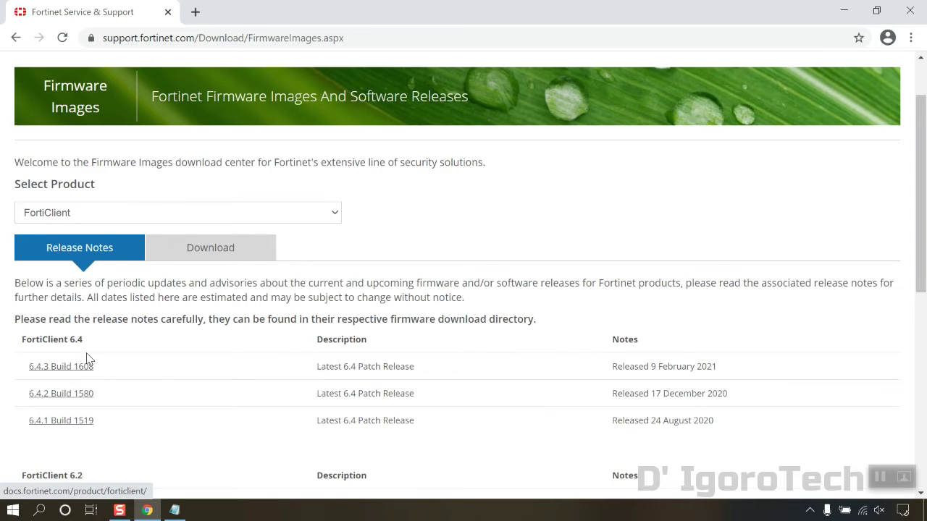
pyautogui.click(179, 250)
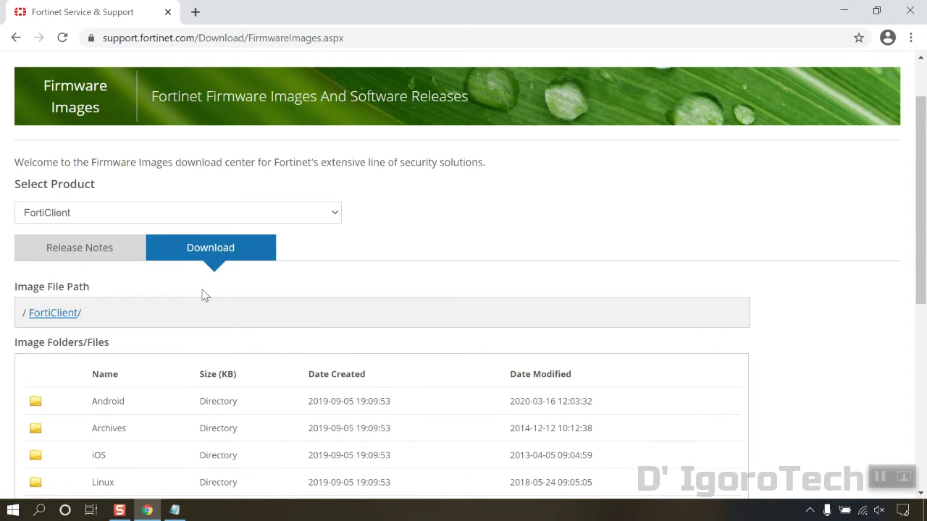
# Step: Browse the FortiClient folders Windows > v6.00 > 6.4 > 6.4.3, then minimize the browser
pyautogui.scroll(-1, 203, 293)
pyautogui.scroll(-1, 201, 294)
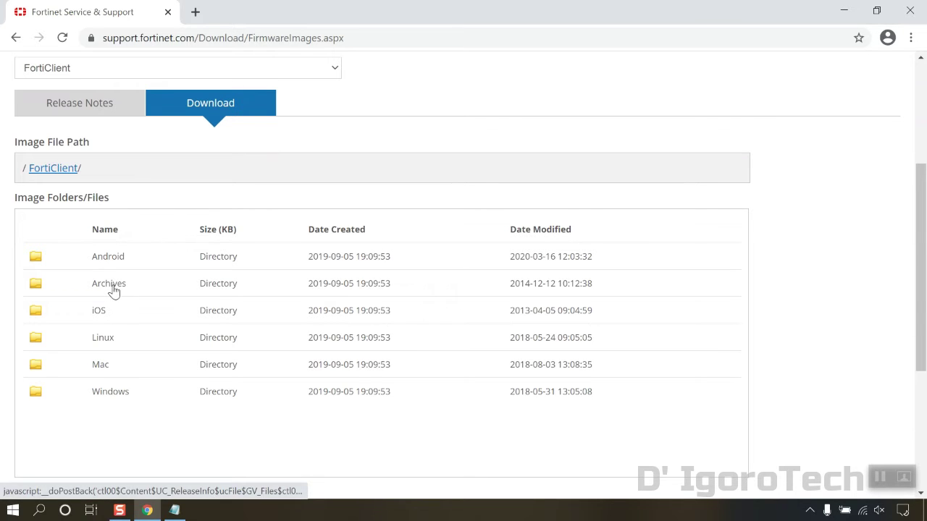
pyautogui.click(110, 394)
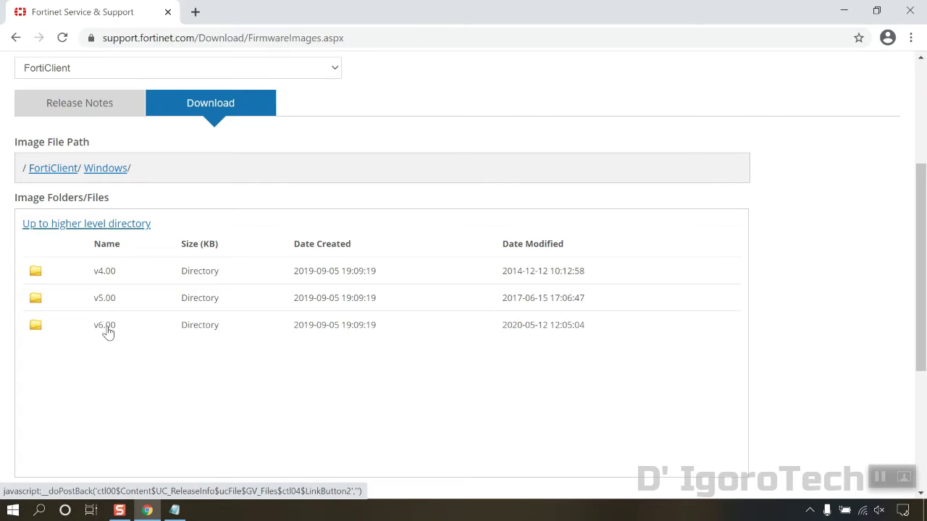
pyautogui.click(105, 326)
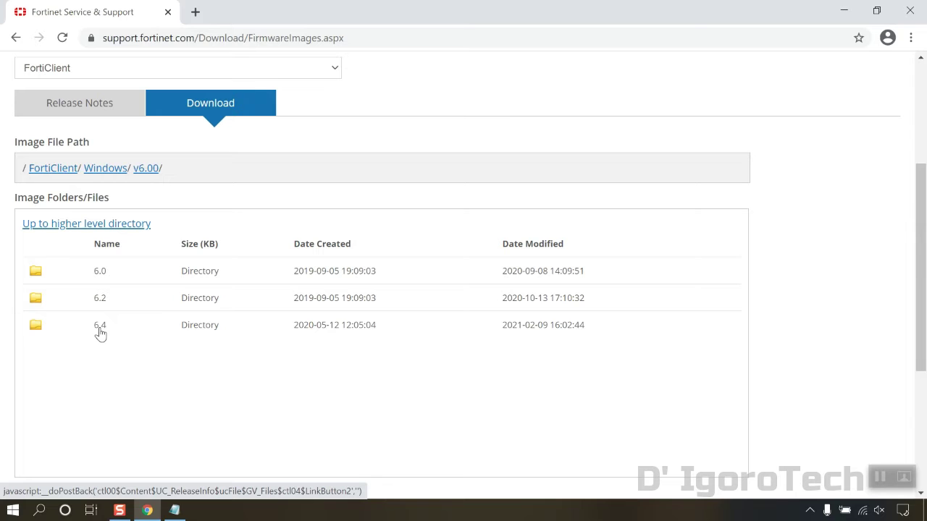
pyautogui.click(101, 330)
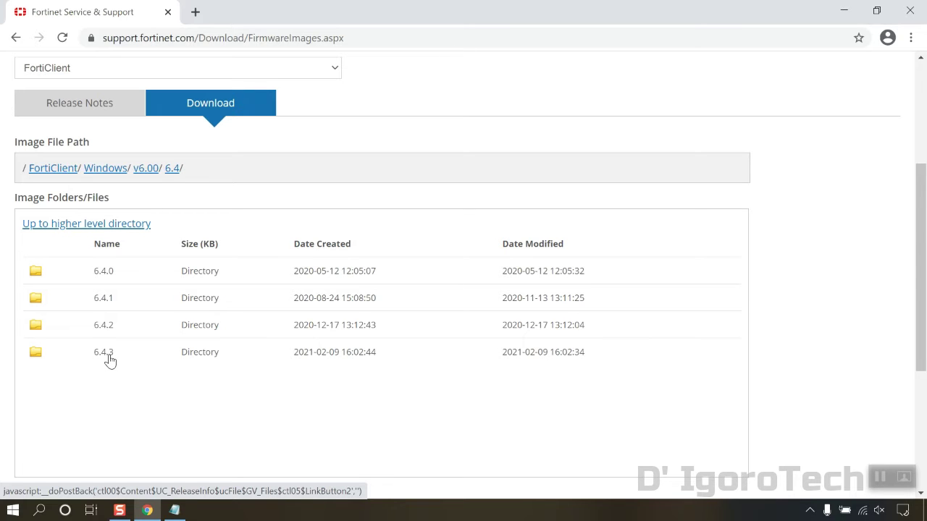
pyautogui.click(109, 358)
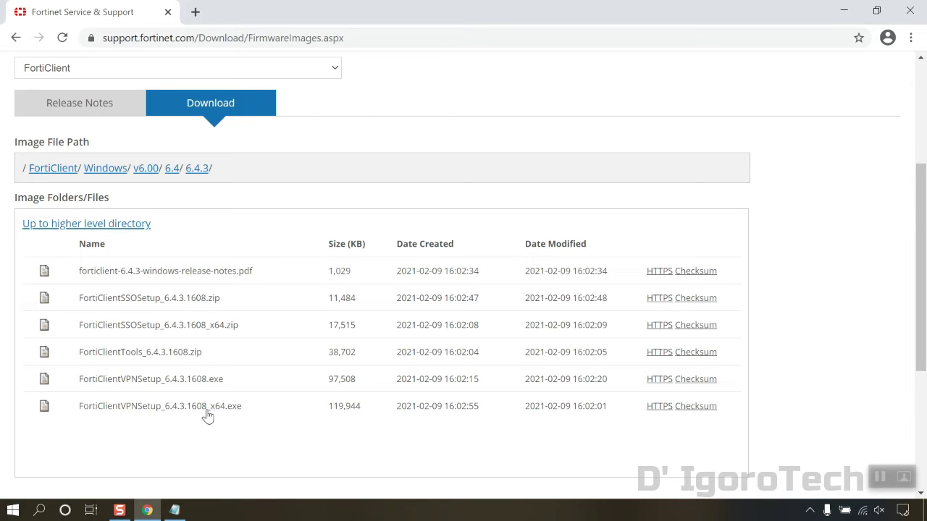
pyautogui.click(147, 510)
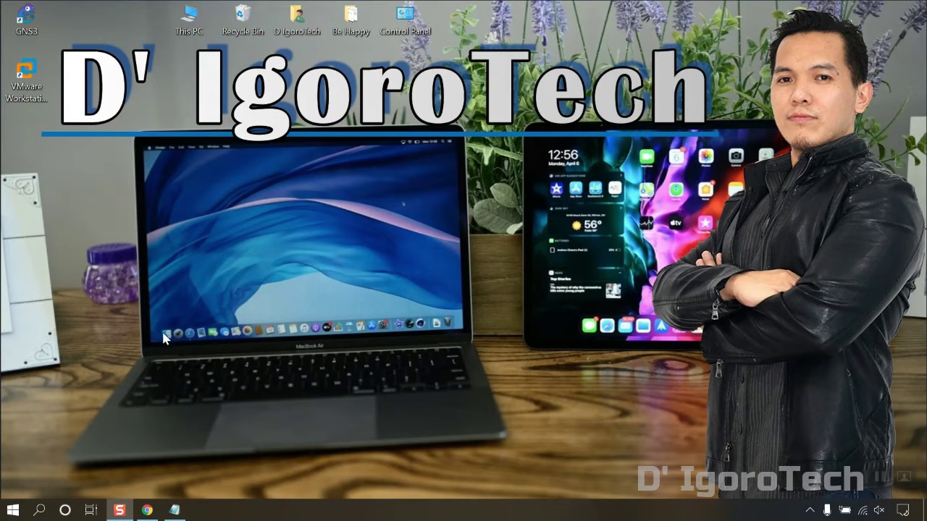
pyautogui.rightClick(185, 29)
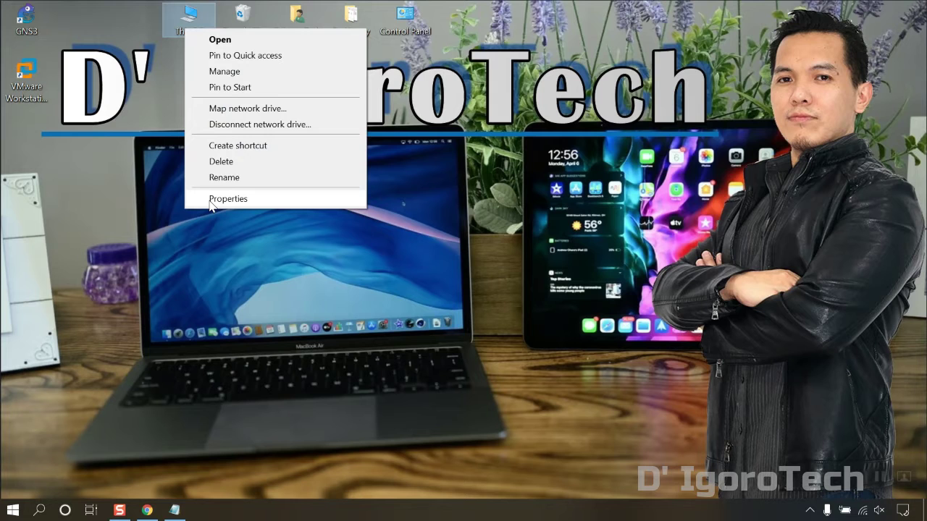
pyautogui.click(211, 200)
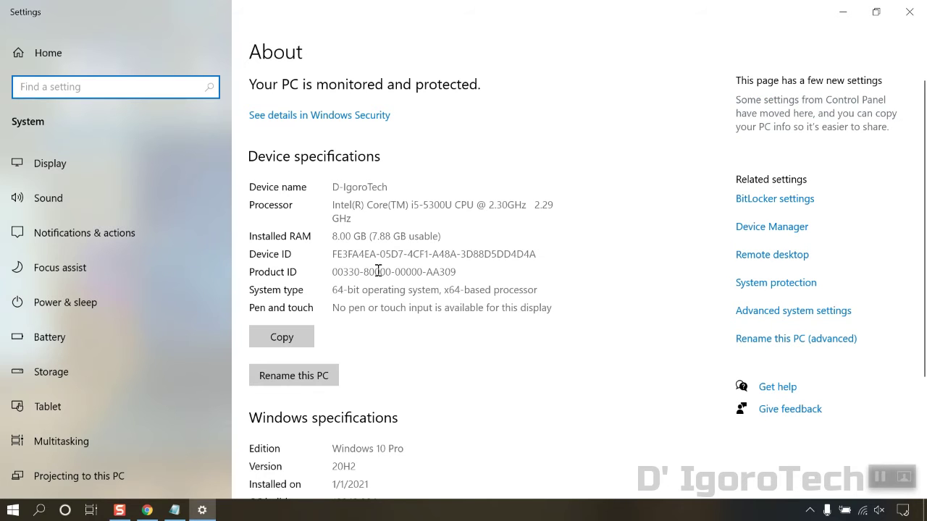
pyautogui.moveTo(334, 290); pyautogui.dragTo(436, 291)
pyautogui.click(437, 295)
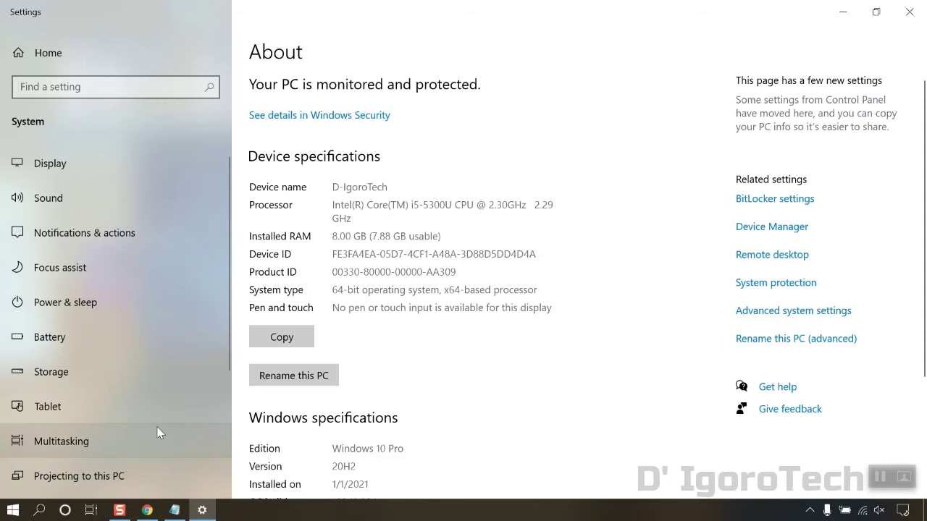
# Step: Check the Windows 10 Pro 64-bit details in dxdiag, then return to the 6.4.3 download list
pyautogui.click(908, 14)
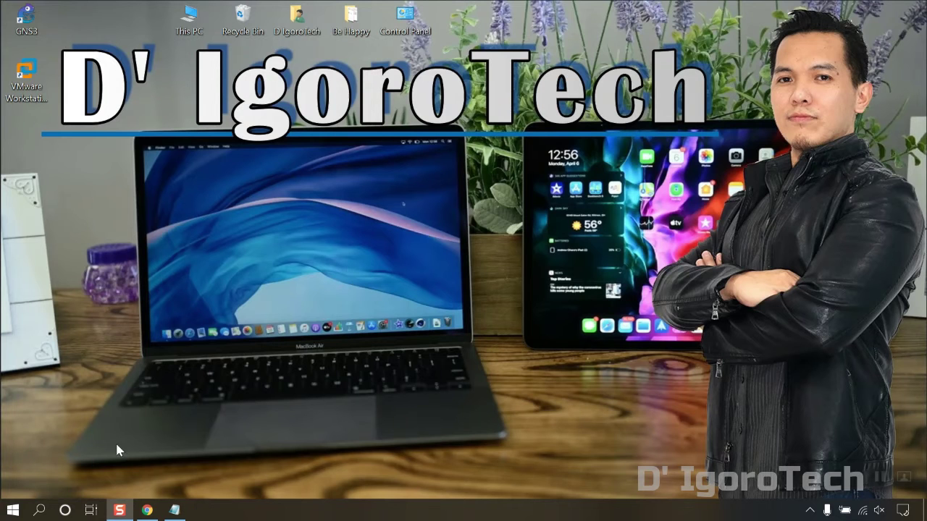
pyautogui.click(41, 510)
pyautogui.write('d')
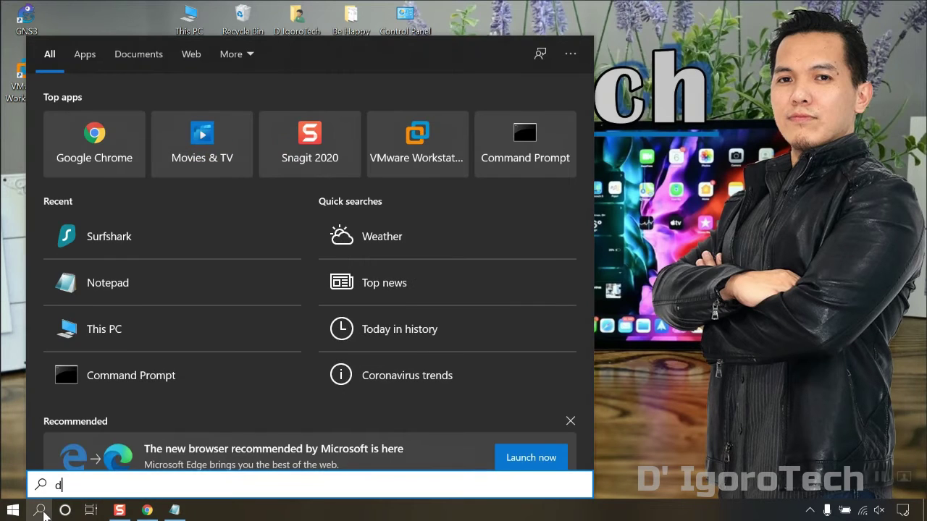
pyautogui.write('xdiag')
pyautogui.press('Return')
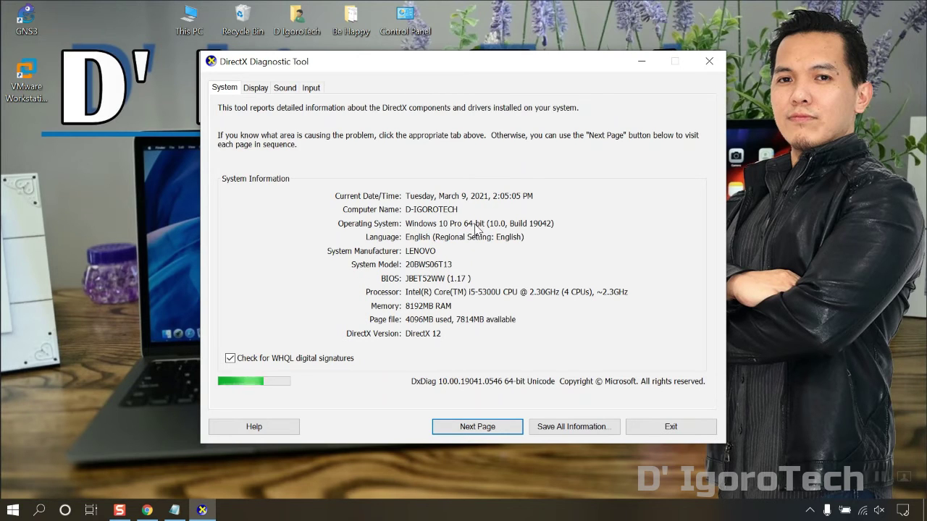
pyautogui.click(709, 61)
pyautogui.click(147, 511)
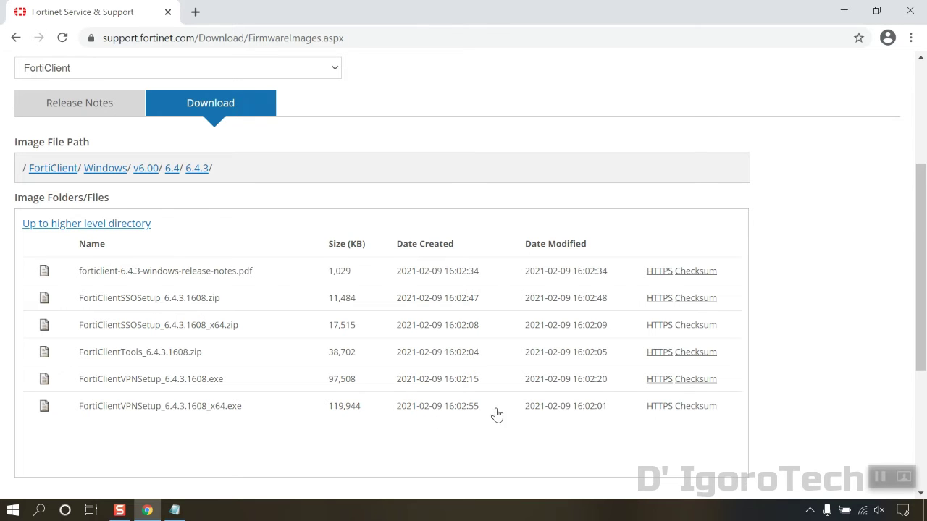
# Step: Download FortiClientVPNSetup_6.4.3.1608_x64.exe via HTTPS and reveal it in the Downloads folder
pyautogui.click(654, 412)
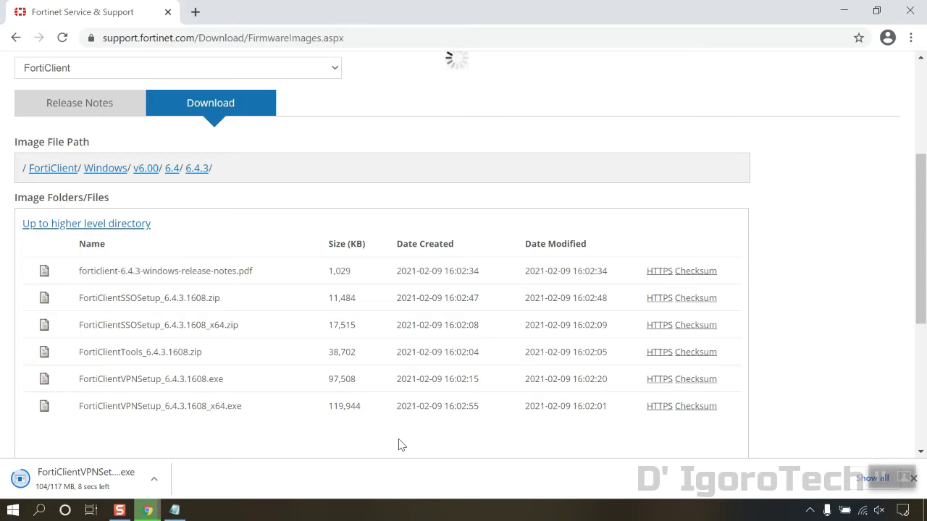
pyautogui.click(157, 481)
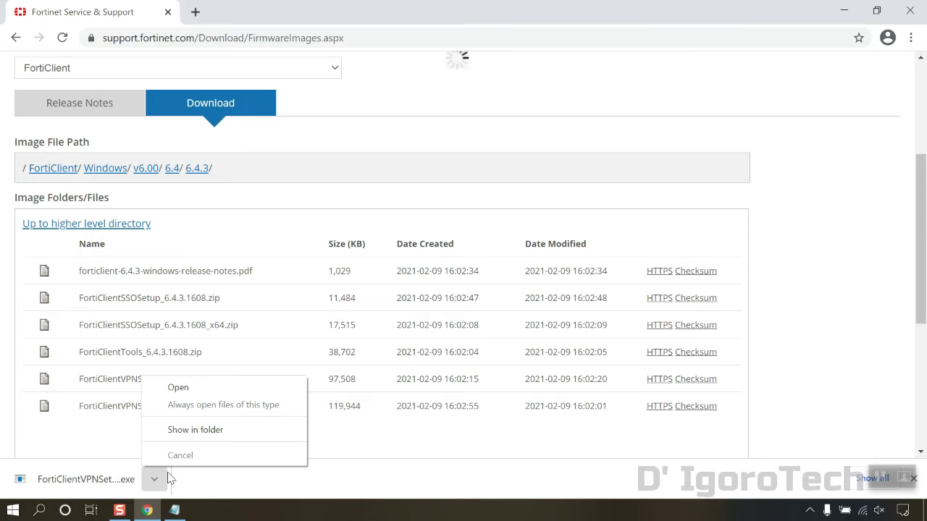
pyautogui.click(186, 430)
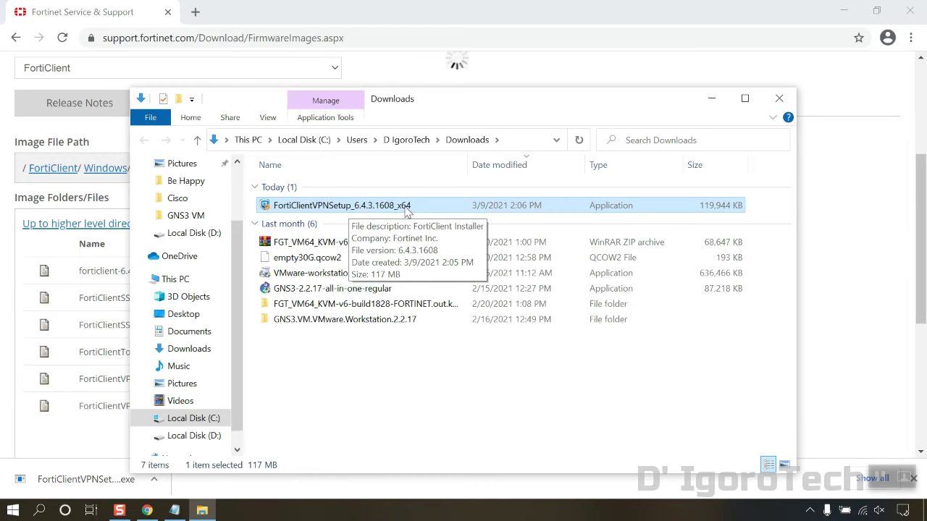
# Step: Minimize Chrome, run FortiClientVPNSetup_6.4.3.1608_x64 from Downloads, and minimize Explorer
pyautogui.click(843, 14)
pyautogui.click(844, 15)
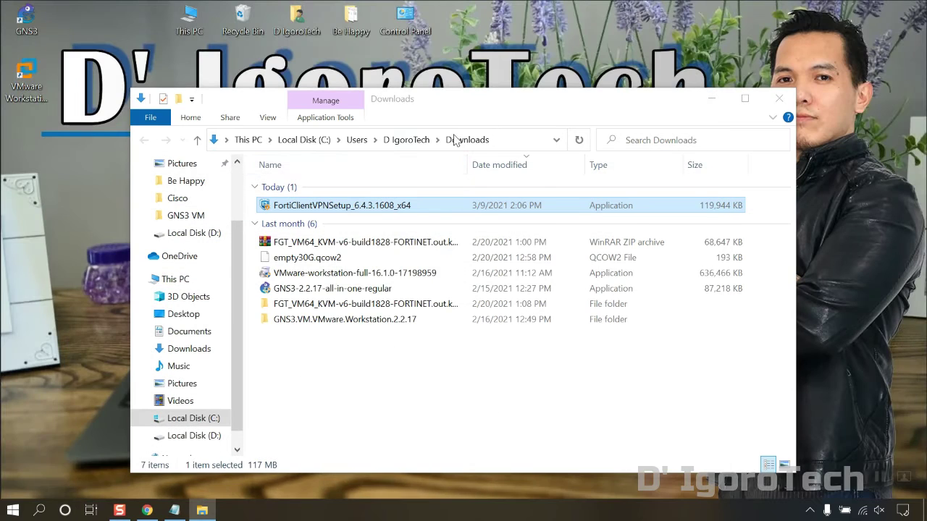
pyautogui.doubleClick(355, 207)
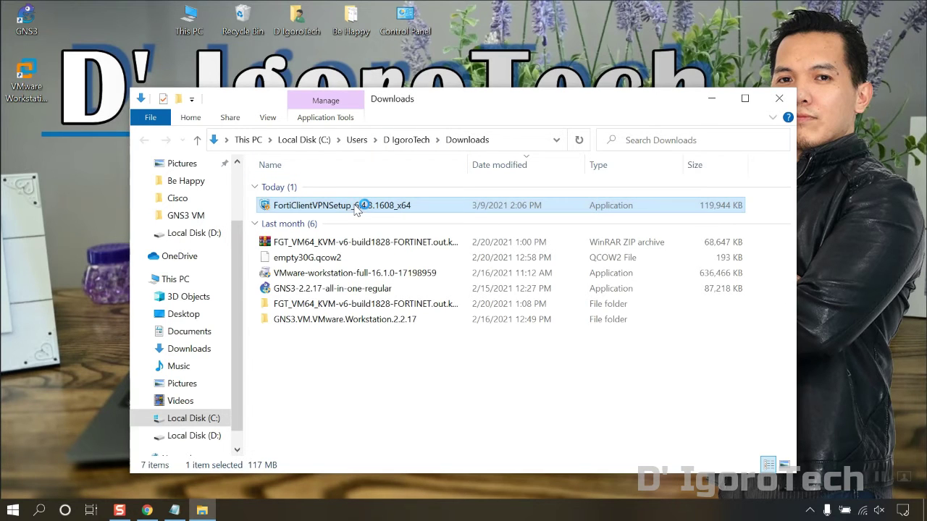
pyautogui.click(710, 101)
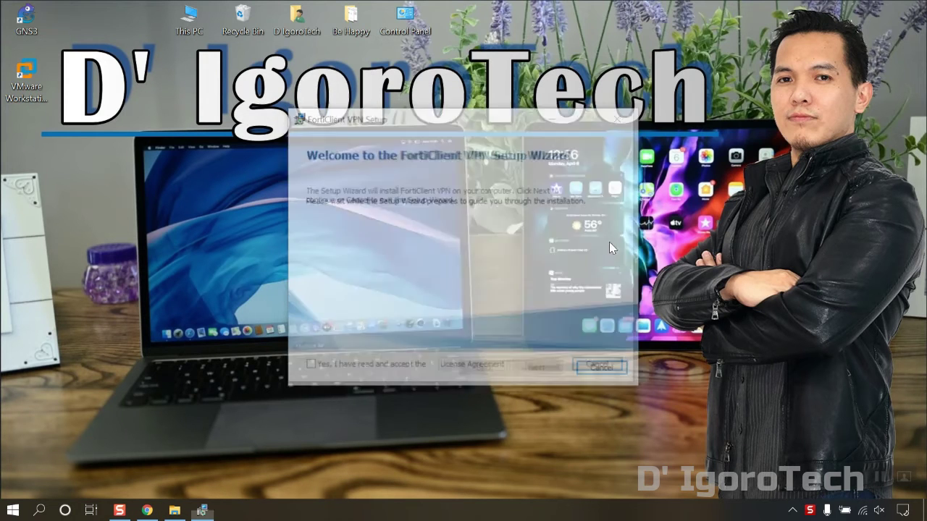
# Step: Accept the licence, keep the default install folder, install FortiClient VPN, and finish the wizard
pyautogui.click(309, 371)
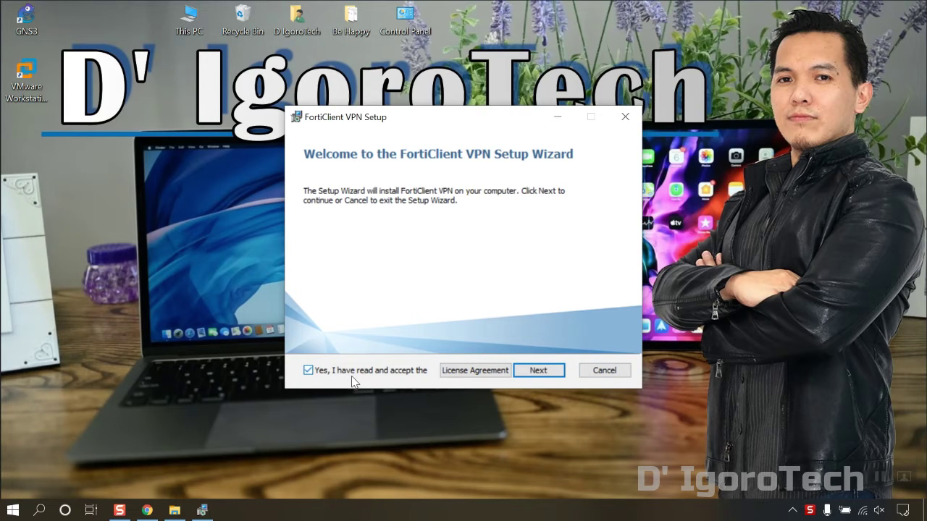
pyautogui.click(547, 373)
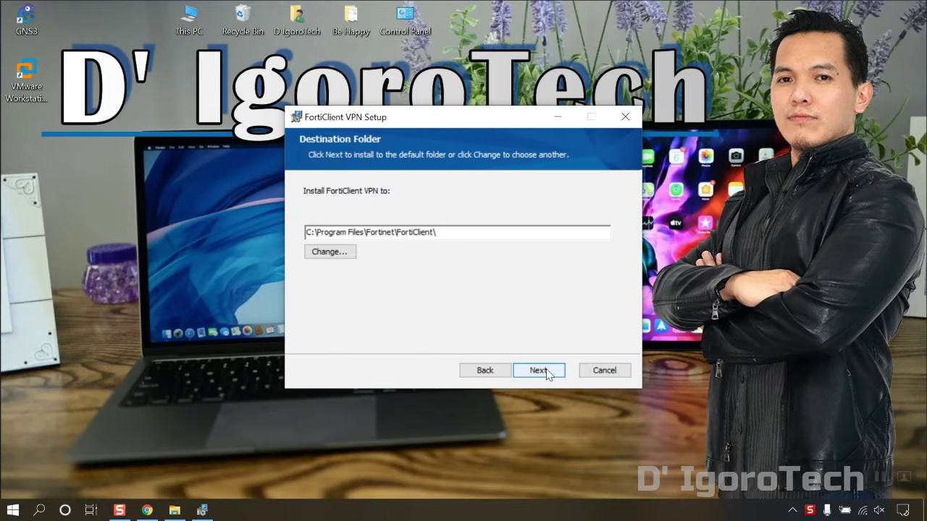
pyautogui.click(546, 372)
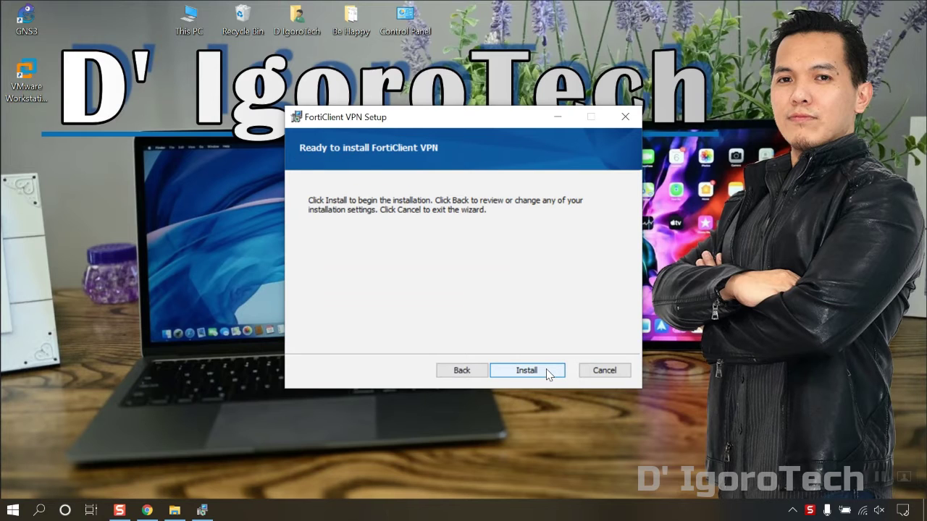
pyautogui.click(527, 371)
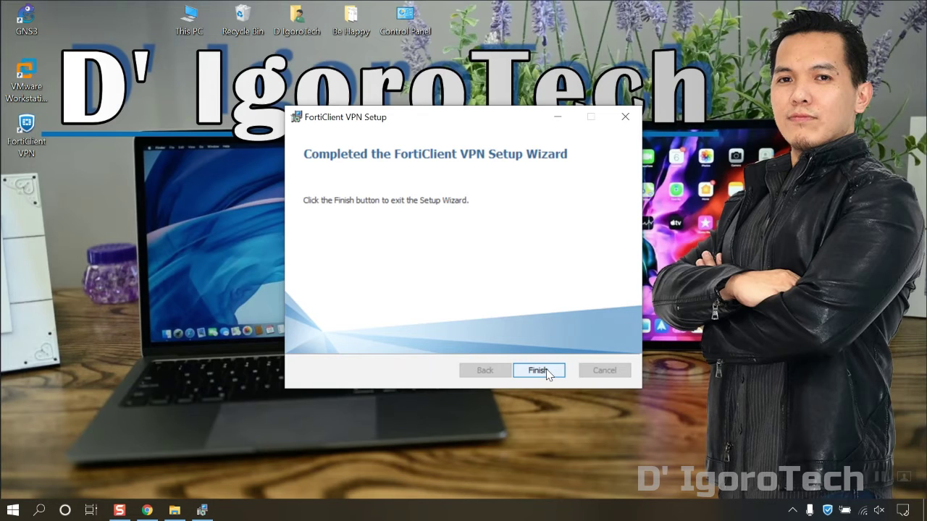
pyautogui.click(539, 371)
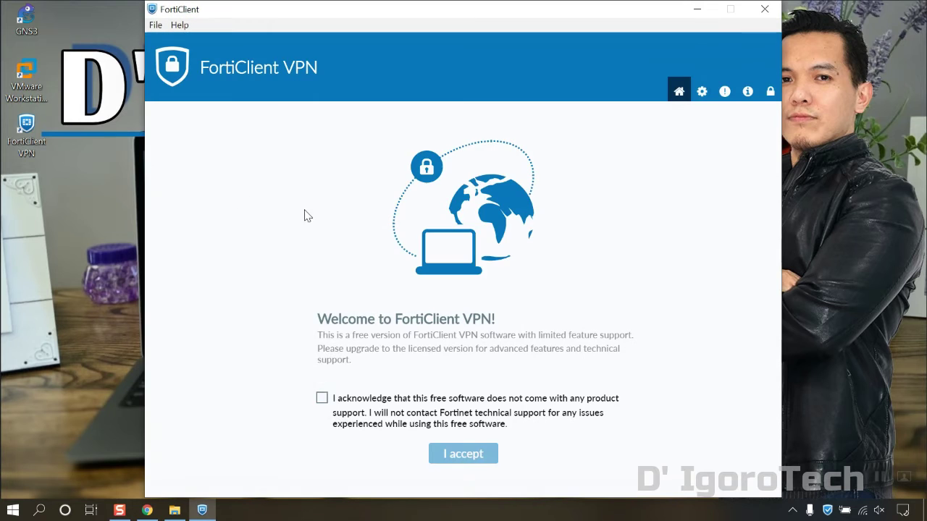
# Step: Acknowledge the unsupported free version, accept the terms, and start a new VPN connection
pyautogui.click(321, 398)
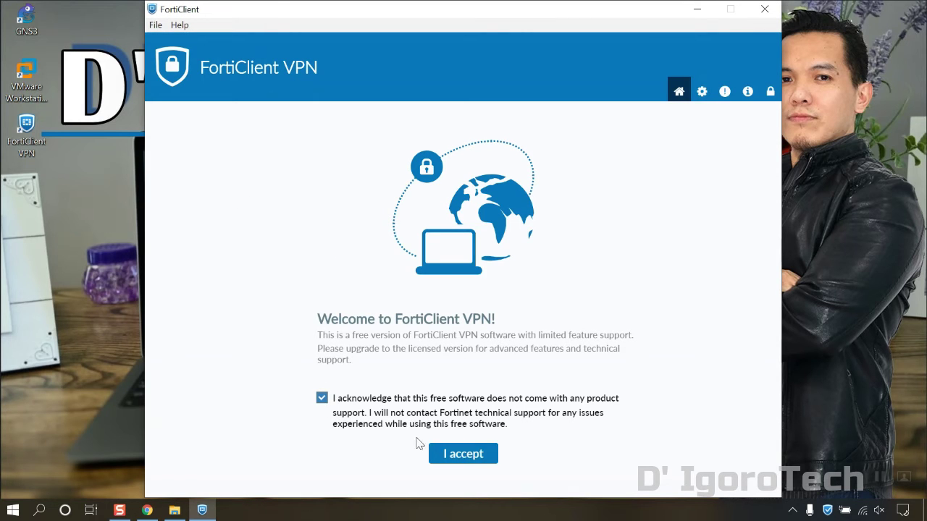
pyautogui.click(450, 456)
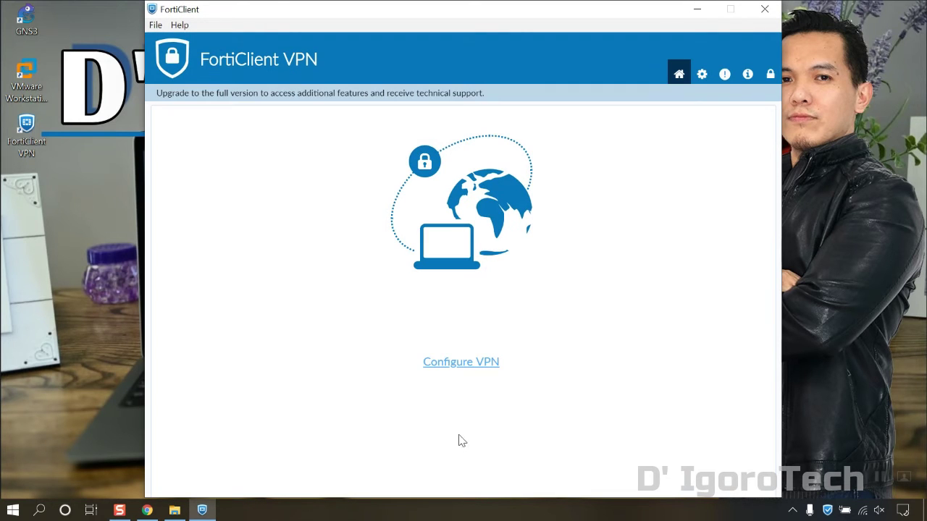
pyautogui.click(451, 372)
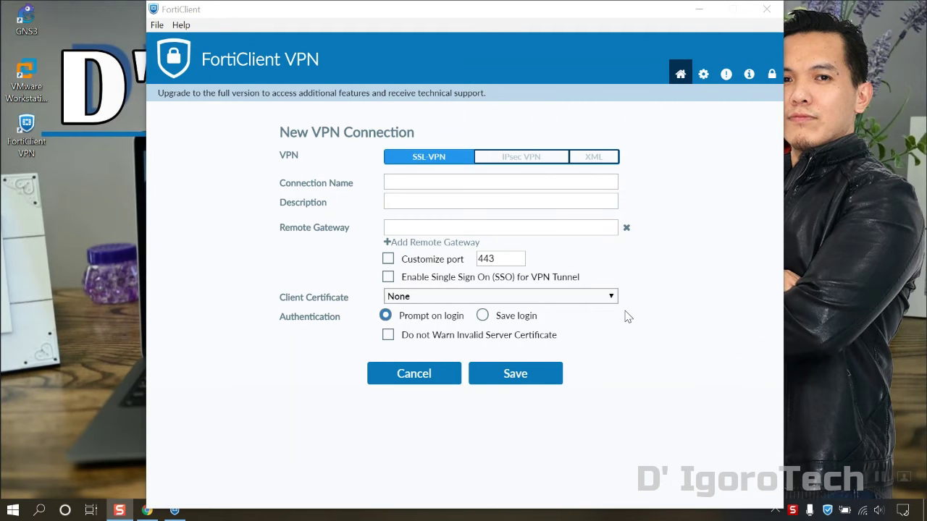
# Step: Read the version 6.4.3.1608 on the About page, then return to the home page
pyautogui.click(748, 78)
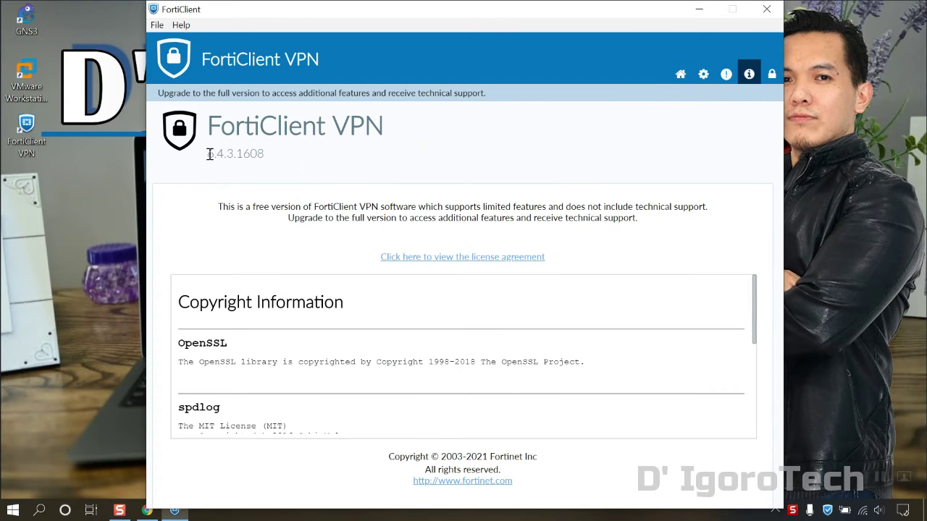
pyautogui.moveTo(207, 153); pyautogui.dragTo(265, 153)
pyautogui.click(268, 159)
pyautogui.click(682, 75)
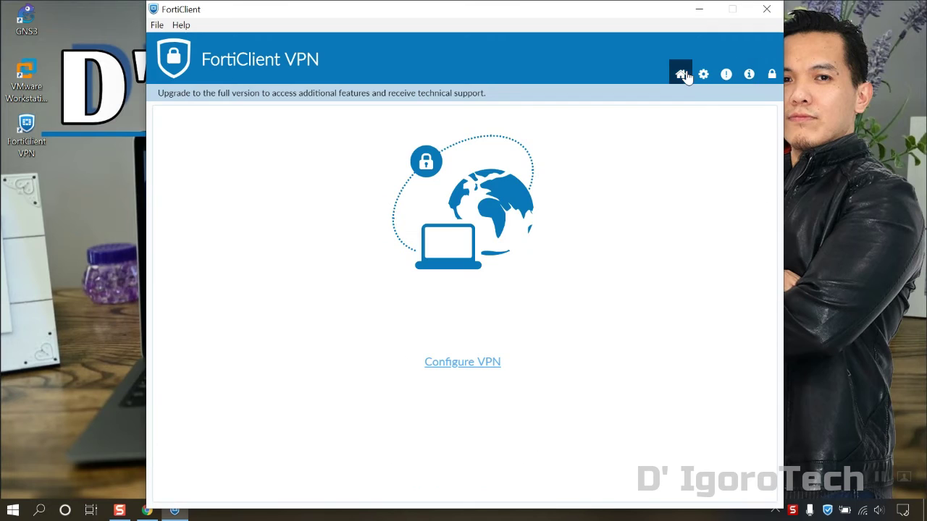
# Step: Create the Igorotech SSL-VPN connection to the fortiddns.com gateway on custom port 10443
pyautogui.click(492, 361)
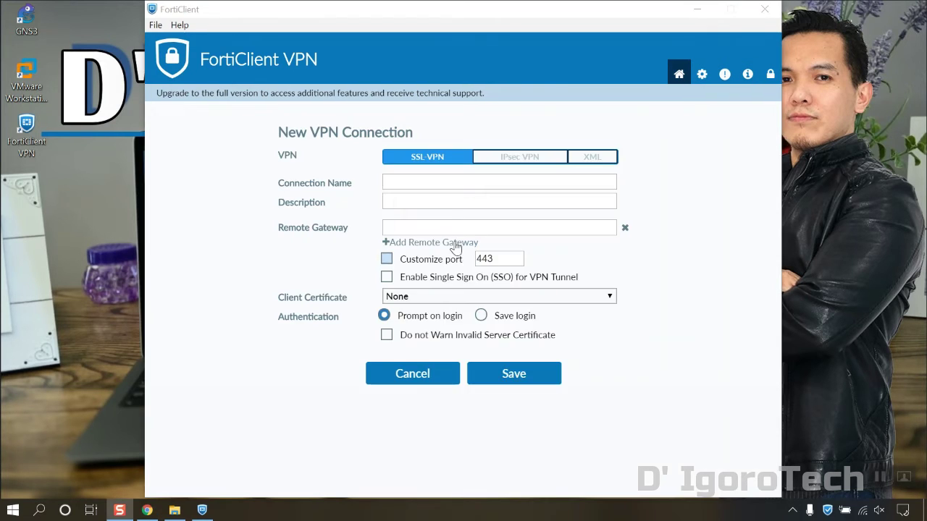
pyautogui.click(432, 182)
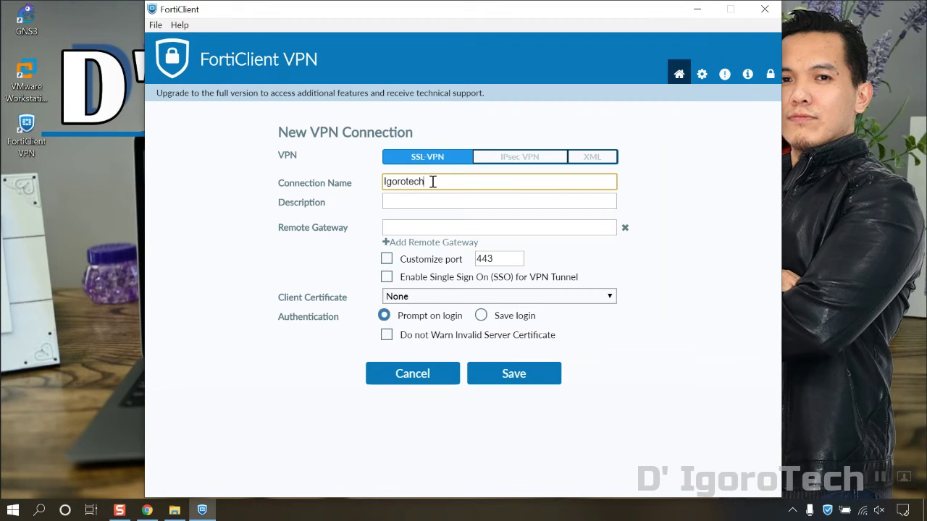
pyautogui.press('Tab')
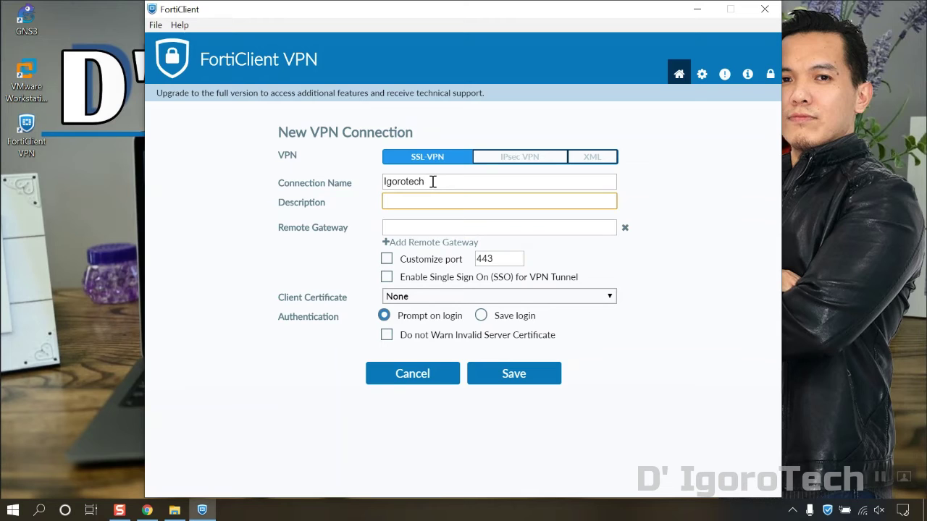
pyautogui.press('Tab')
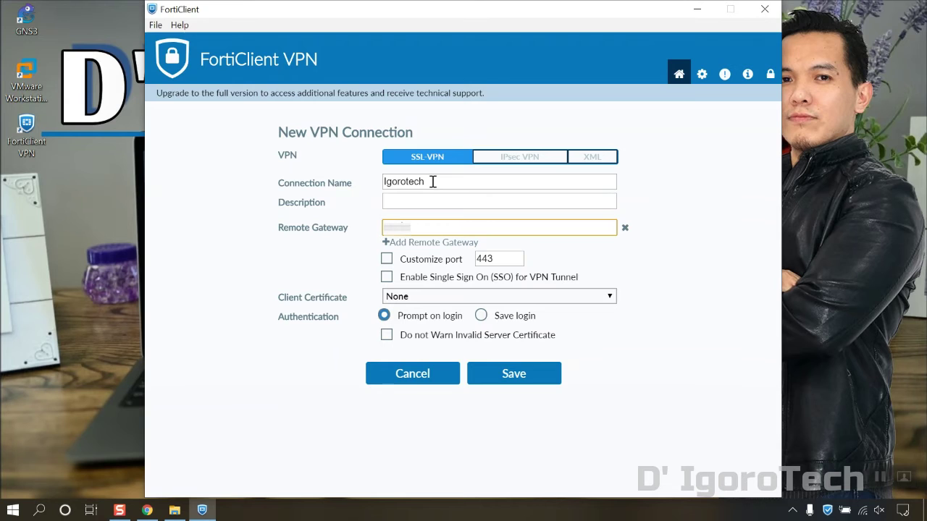
pyautogui.write('.fortiddns.com')
pyautogui.click(386, 260)
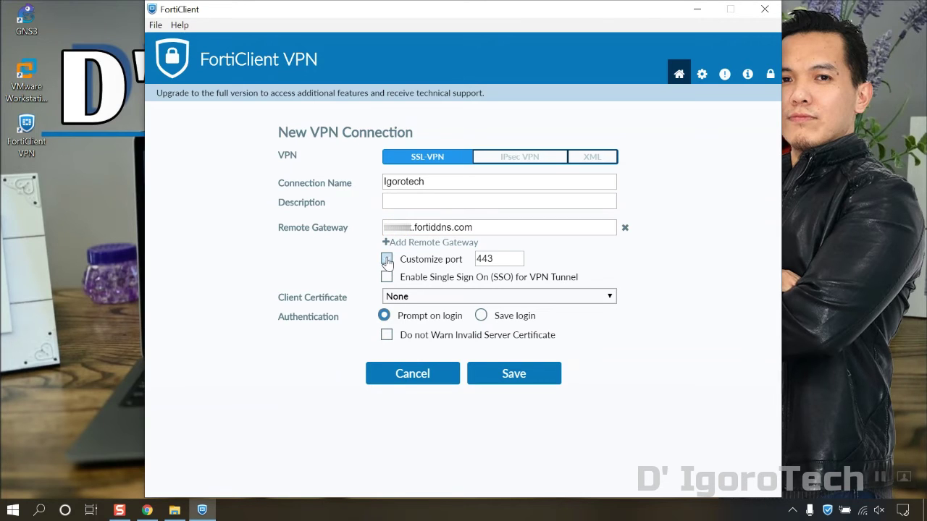
pyautogui.click(478, 260)
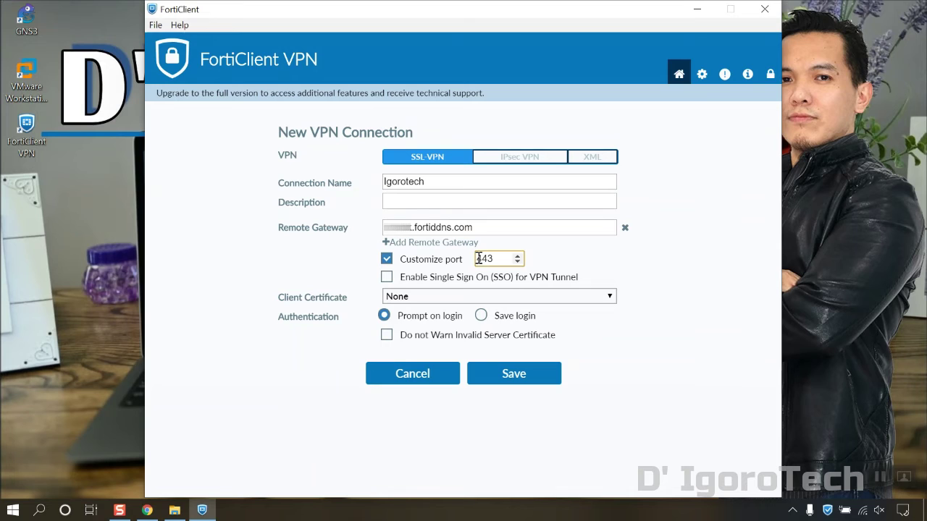
pyautogui.write('10')
# Step: Save the login with the account username, disable invalid-certificate warnings, and save the connection
pyautogui.click(481, 317)
pyautogui.click(449, 333)
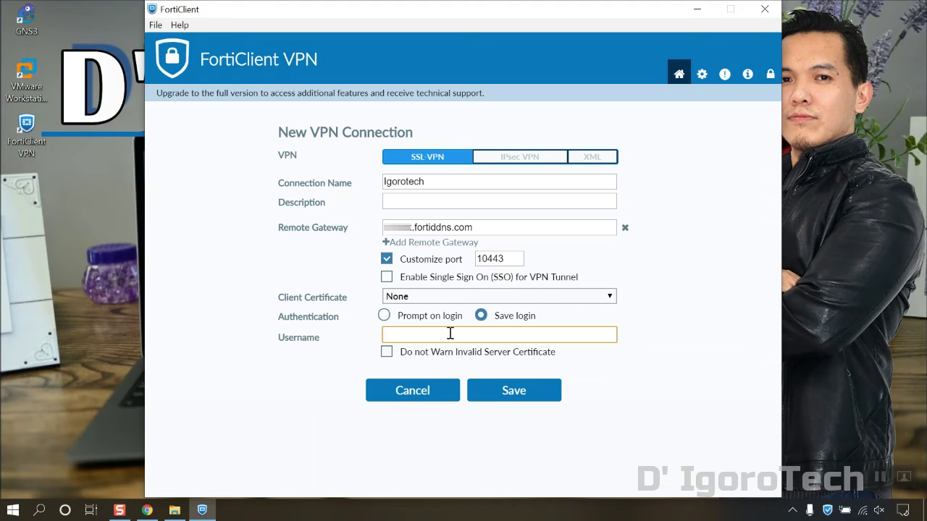
pyautogui.write('Igorotech')
pyautogui.click(387, 353)
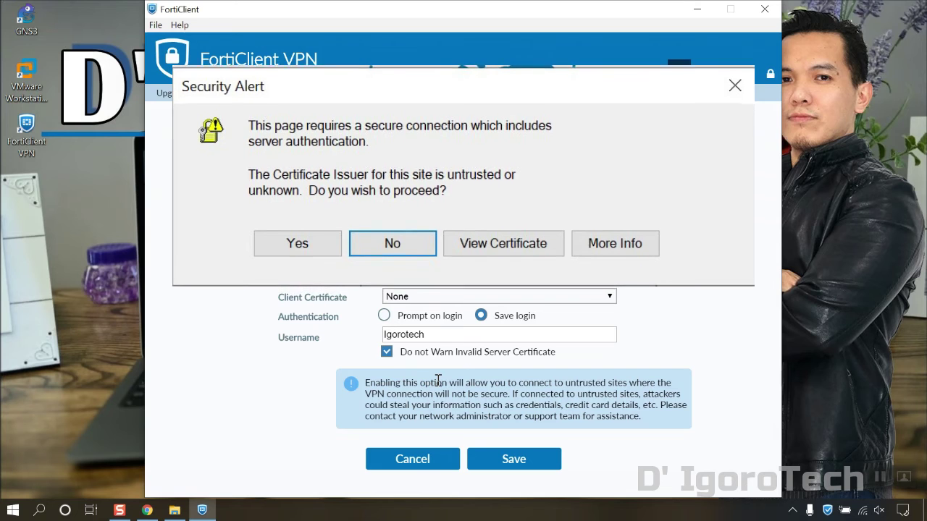
pyautogui.press('Return')
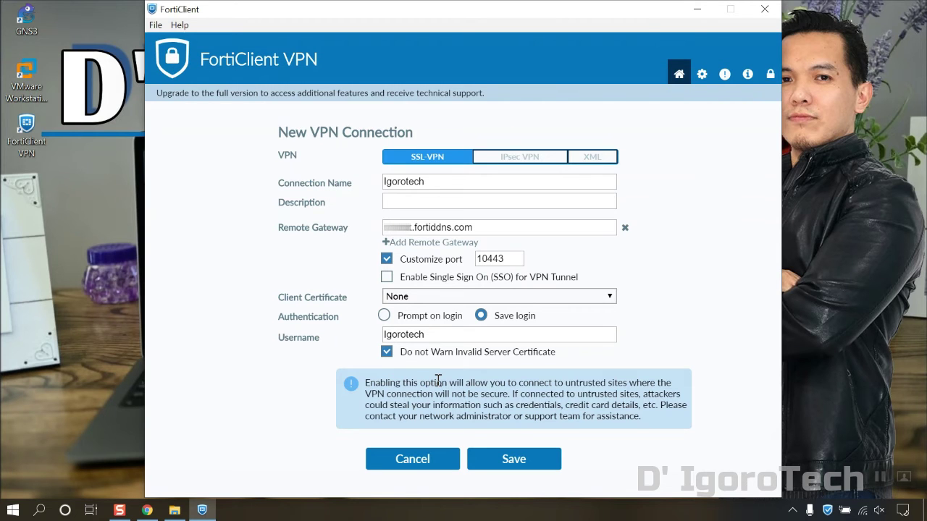
pyautogui.click(514, 461)
pyautogui.click(455, 342)
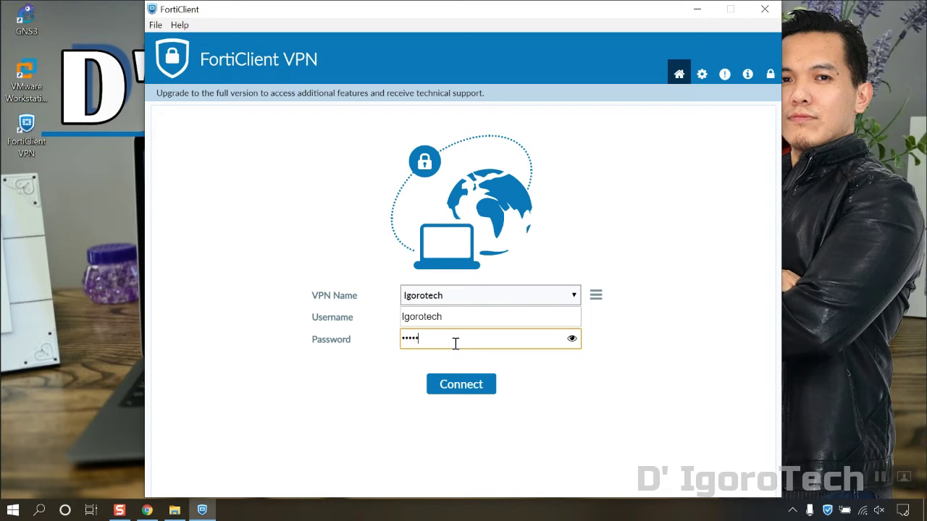
# Step: Connect the Igorotech VPN with the account password, receiving IP address 10.212.134.200
pyautogui.click(478, 378)
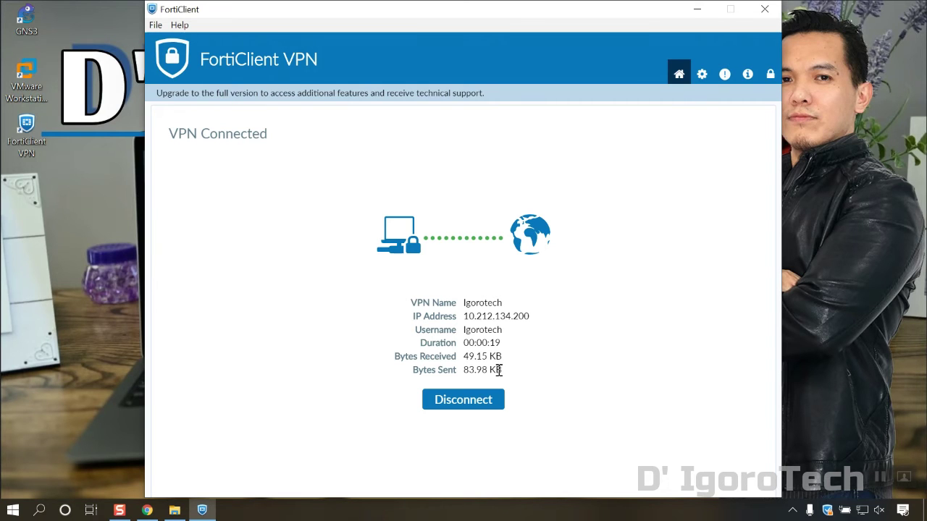
pyautogui.click(39, 510)
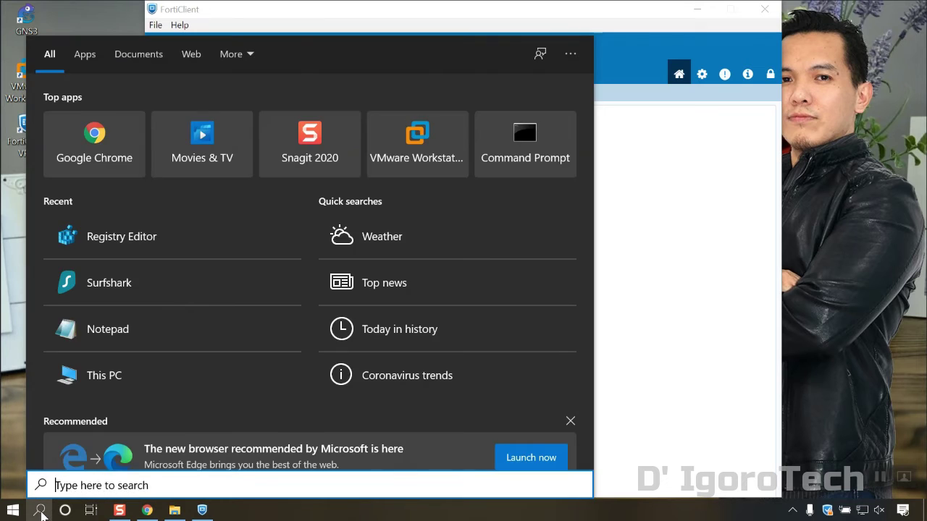
# Step: Ping 8.8.8.8 from Command Prompt, getting 4 of 4 replies, then close the prompt
pyautogui.write('cmd')
pyautogui.press('Return')
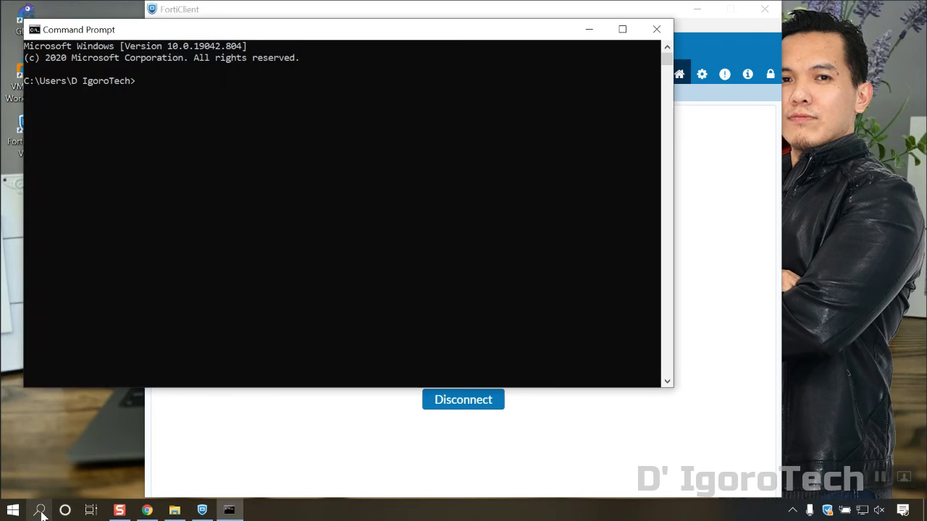
pyautogui.write('ping 8.8.8.8')
pyautogui.press('Return')
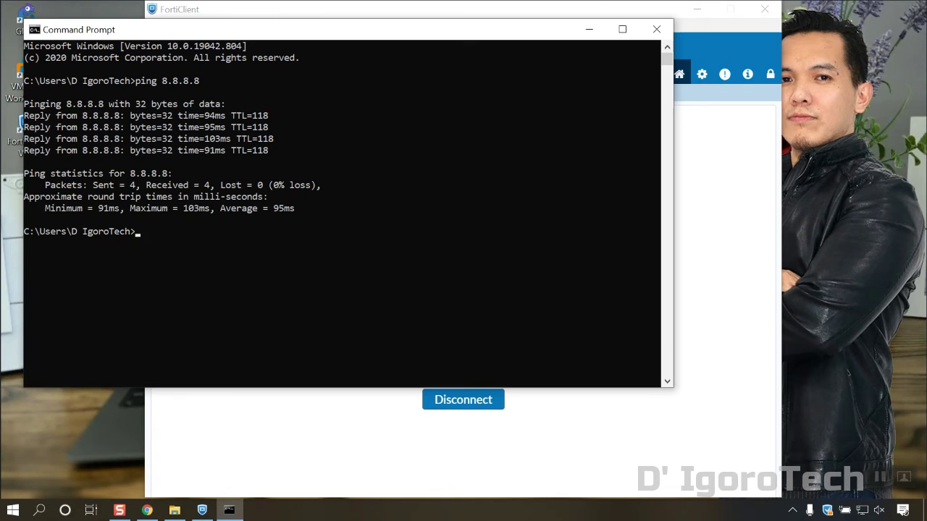
pyautogui.click(656, 29)
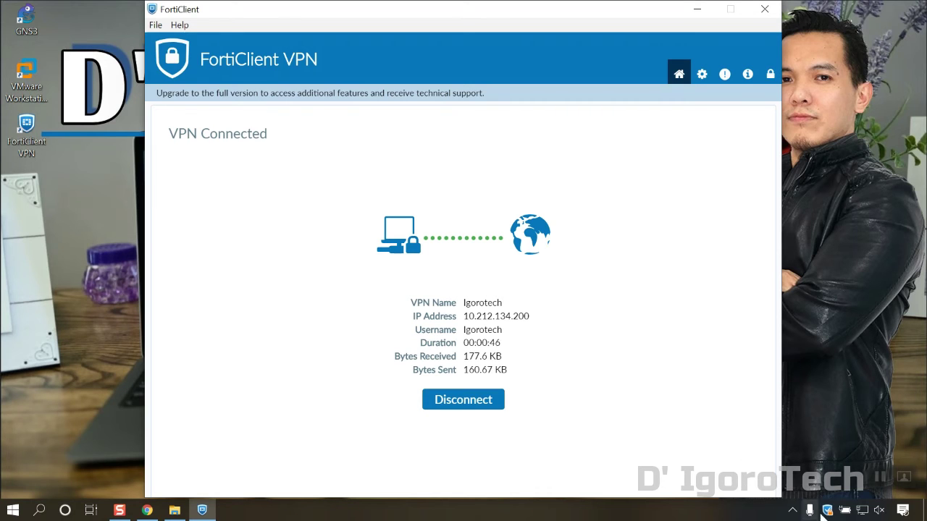
# Step: Disconnect from Igorotech, then unlock FortiClient's settings with the header lock icon
pyautogui.moveTo(829, 512)
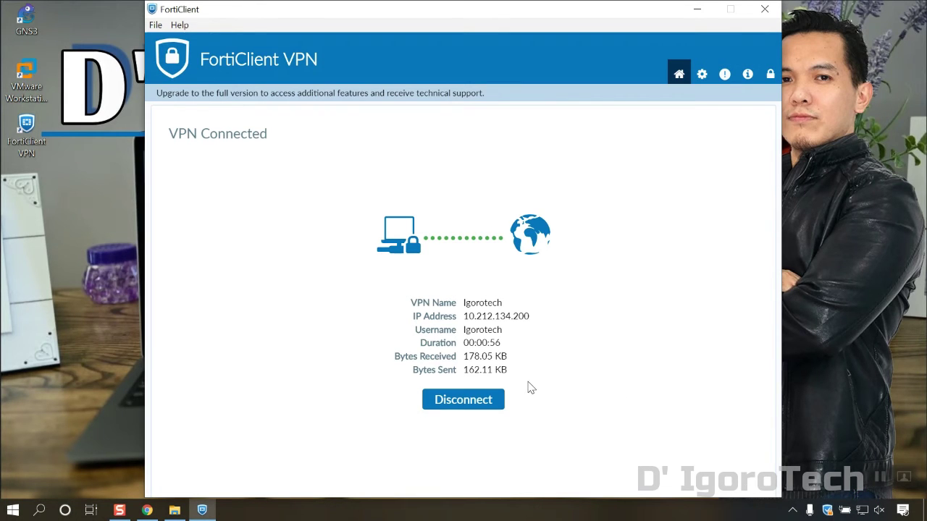
pyautogui.click(494, 402)
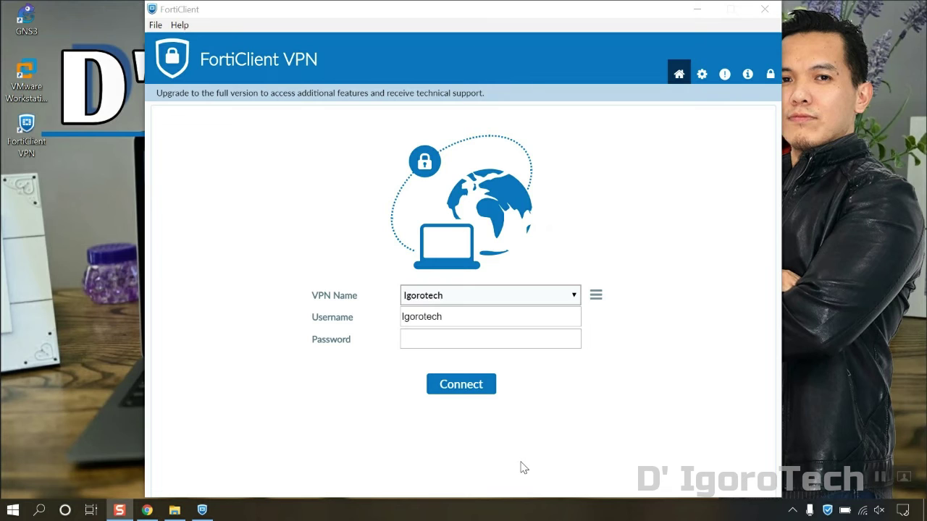
pyautogui.click(523, 468)
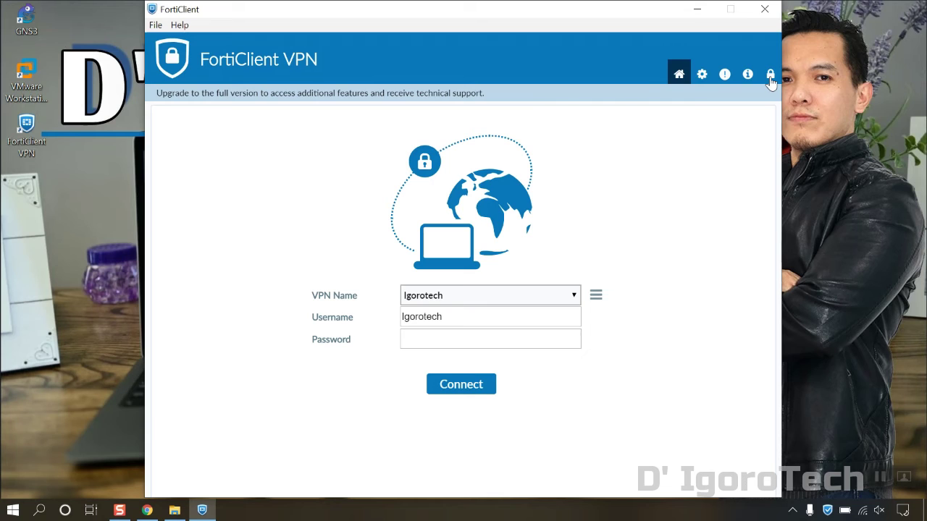
pyautogui.click(770, 79)
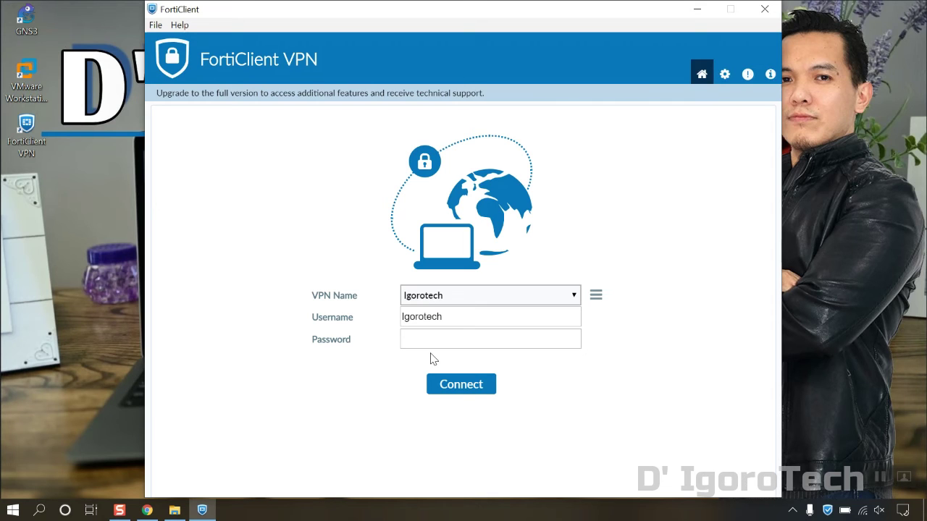
# Step: From Settings, start a configuration backup and save it to the desktop as 'Forticlient Backup'
pyautogui.click(725, 75)
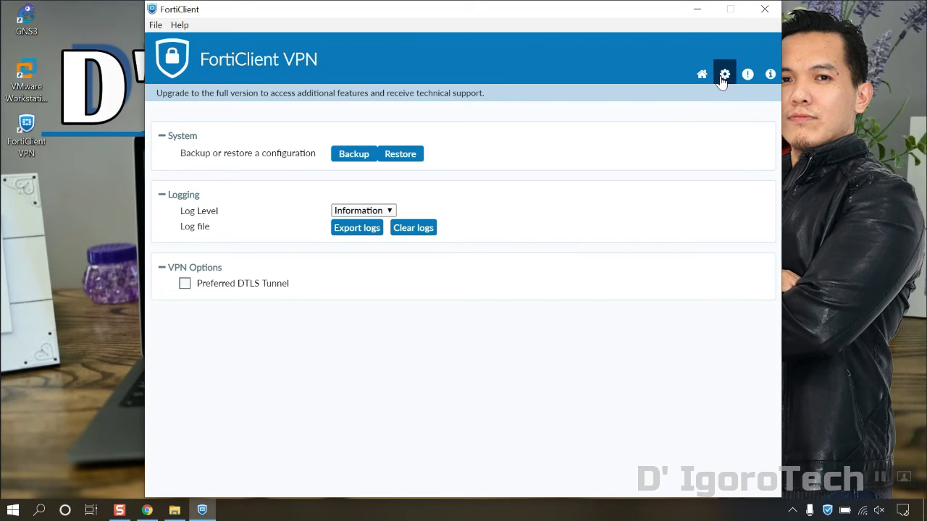
pyautogui.click(340, 161)
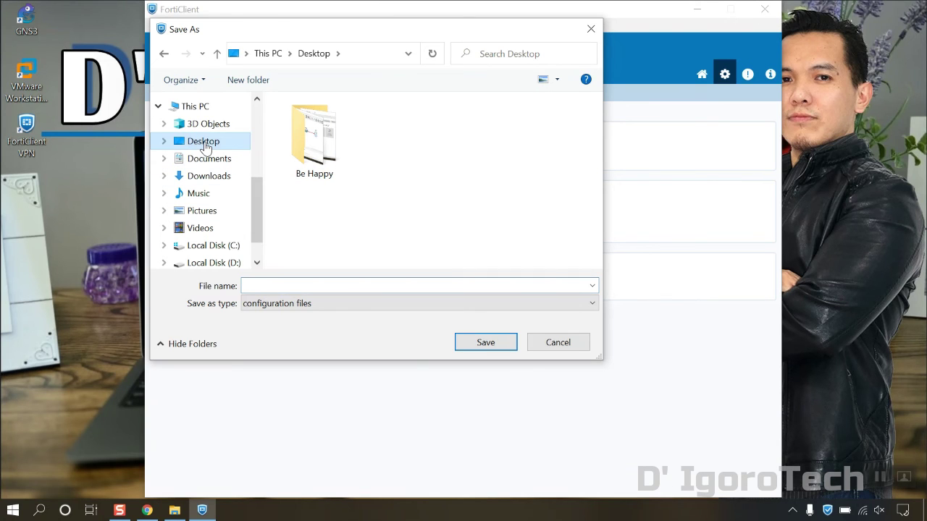
pyautogui.click(255, 287)
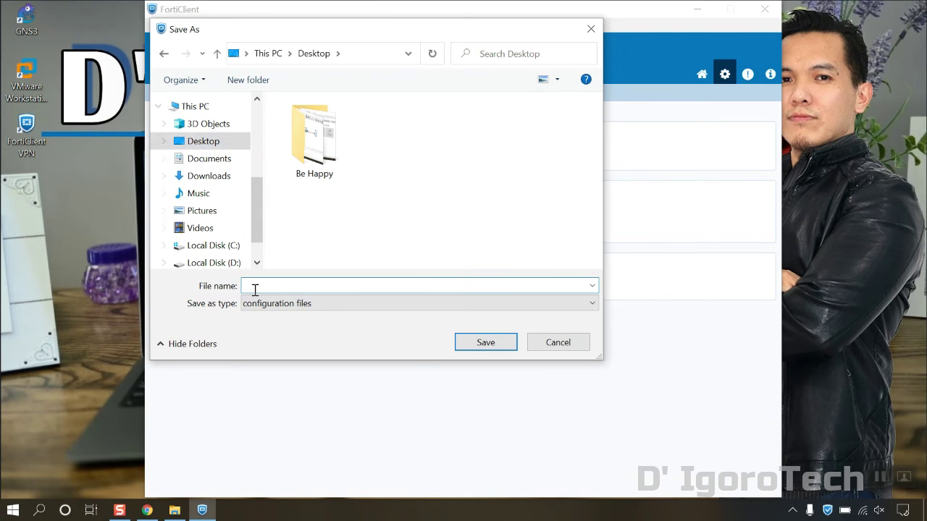
pyautogui.write('Forticlient Backup')
pyautogui.click(478, 345)
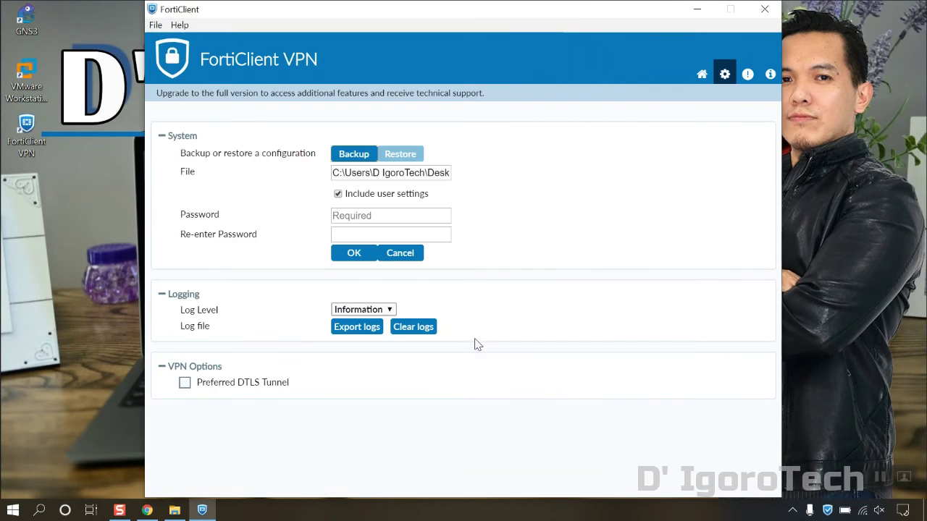
# Step: Protect the backup with a password entered twice, and create it
pyautogui.click(366, 217)
pyautogui.write('********')
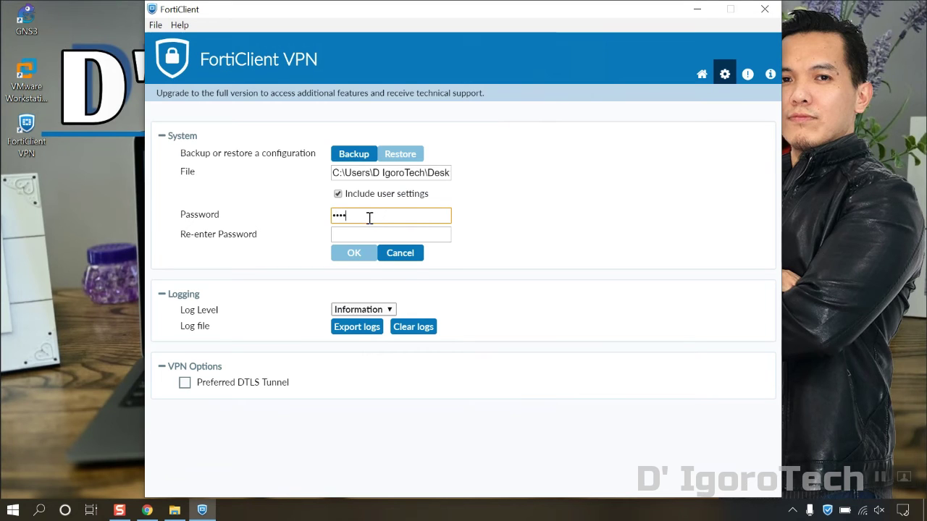
pyautogui.press('Tab')
pyautogui.write('********')
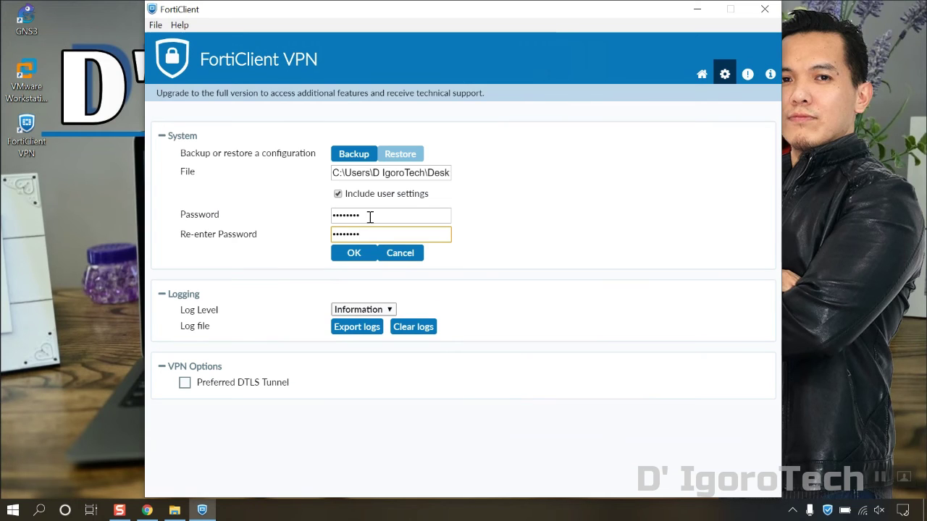
pyautogui.click(351, 255)
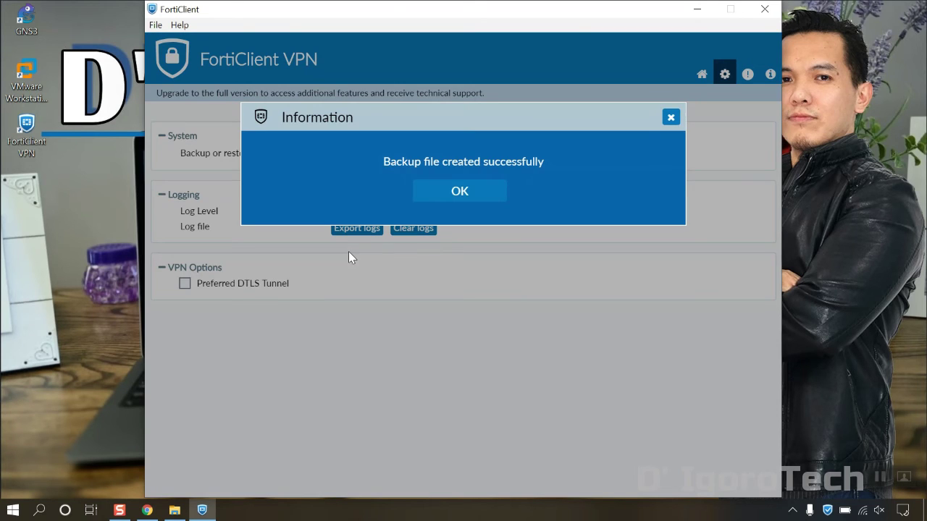
# Step: Dismiss the backup success message, check the backup file on the desktop, and return to the connection page
pyautogui.click(452, 197)
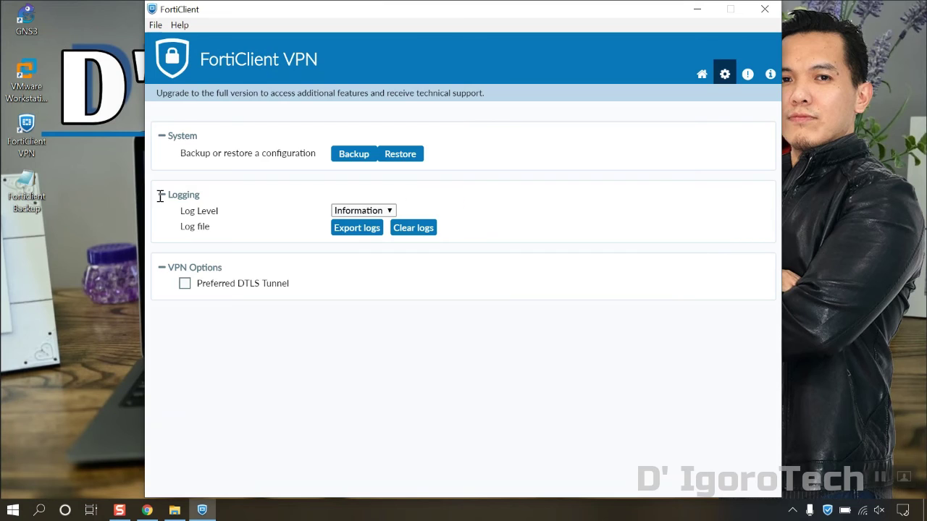
pyautogui.click(36, 204)
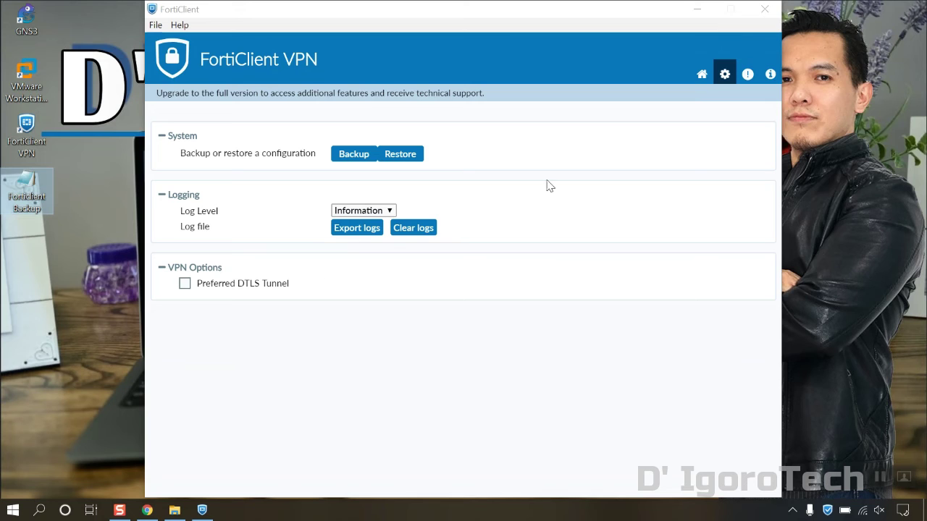
pyautogui.click(702, 75)
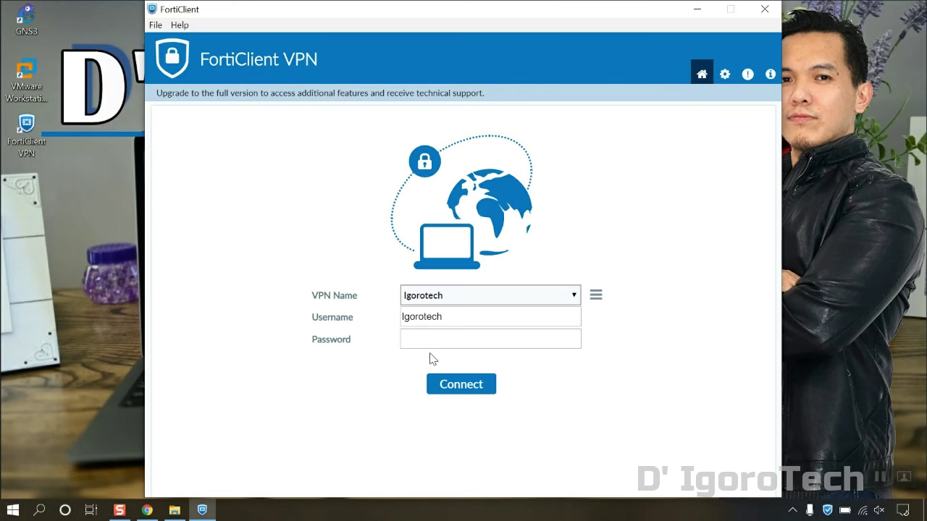
# Step: Delete the Igorotech connection, confirm with Yes, and close FortiClient
pyautogui.click(595, 297)
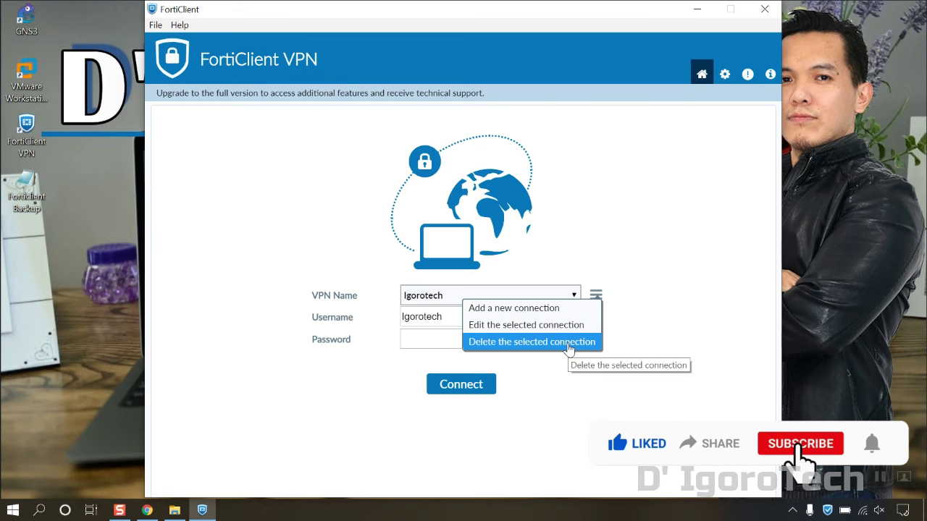
pyautogui.click(566, 343)
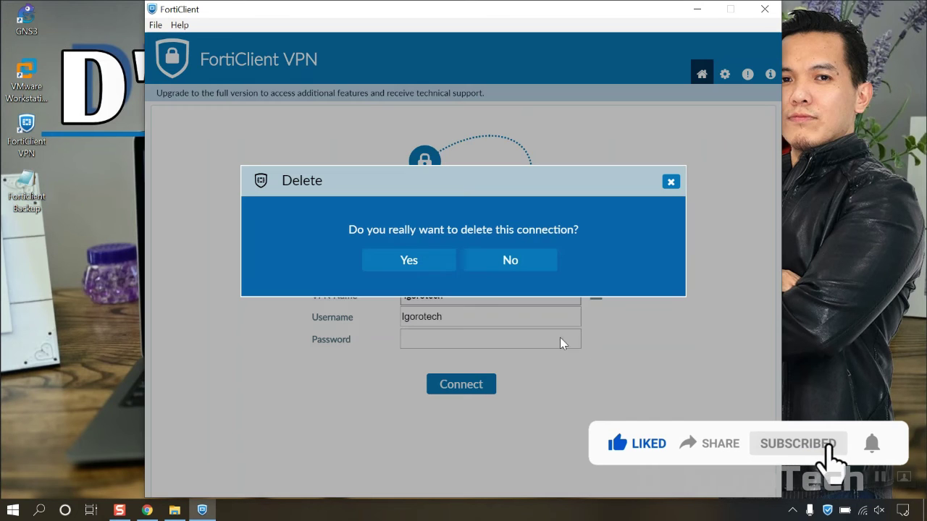
pyautogui.click(435, 270)
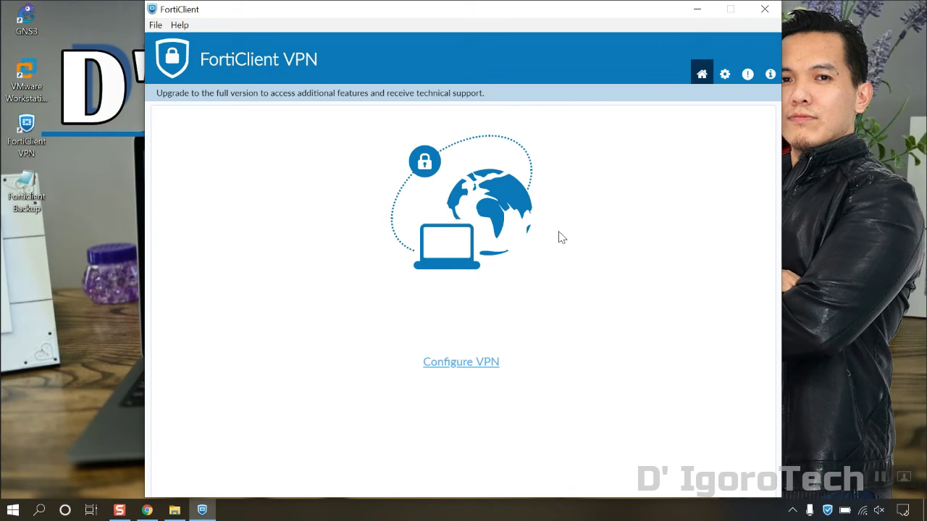
pyautogui.click(765, 12)
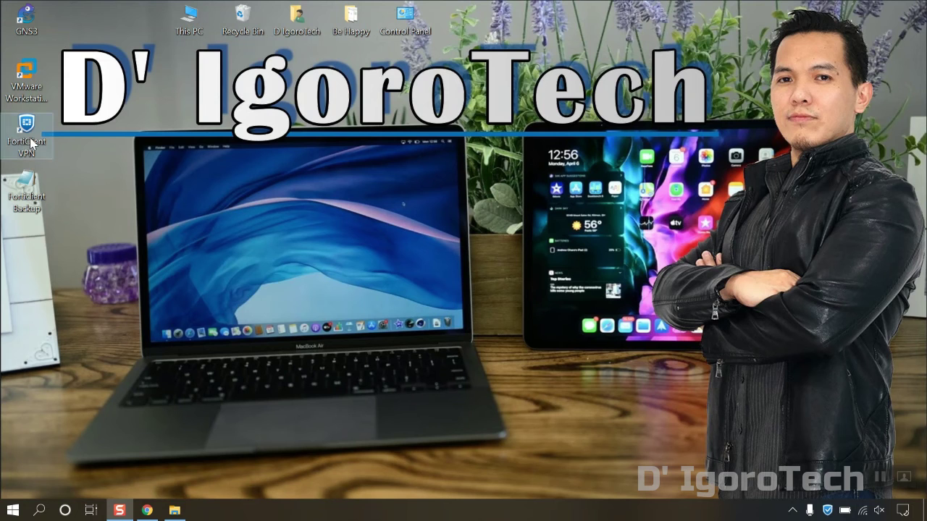
# Step: Relaunch FortiClient VPN from the desktop icon, then open Settings and unlock them
pyautogui.doubleClick(29, 138)
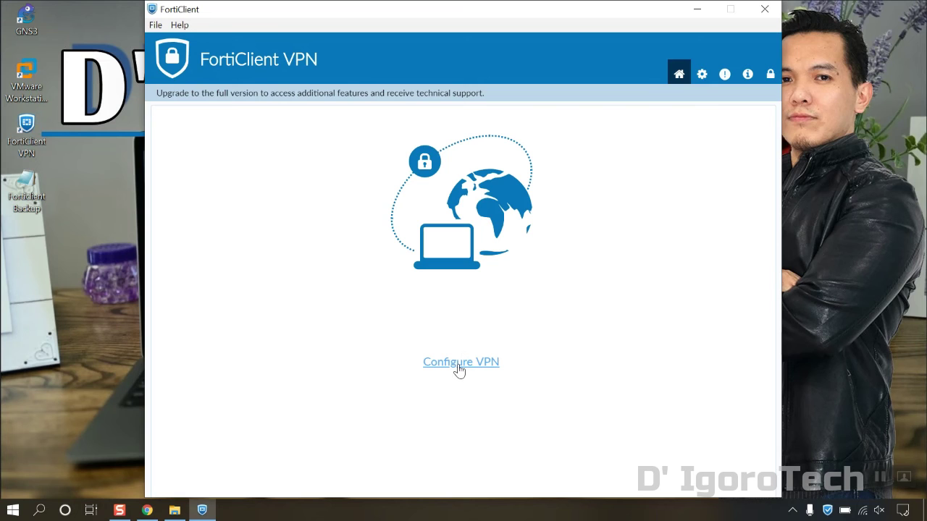
pyautogui.click(462, 362)
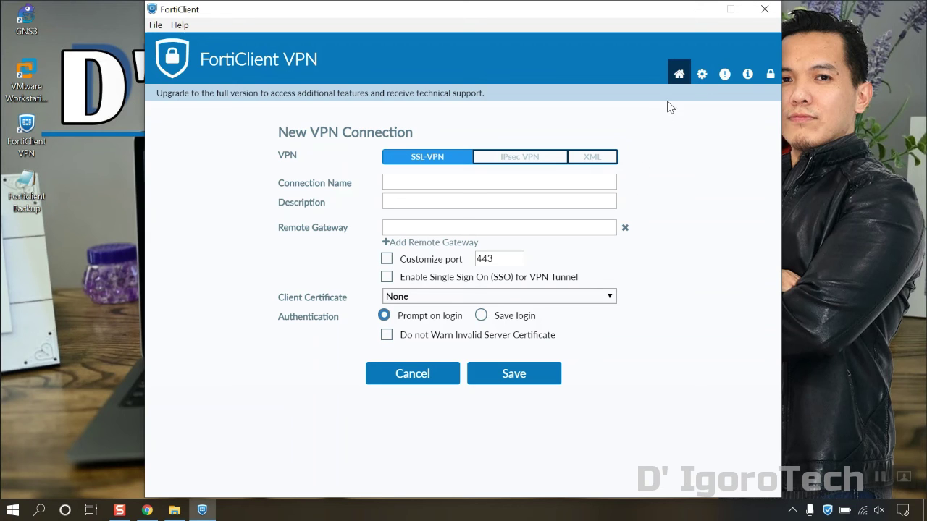
pyautogui.click(701, 76)
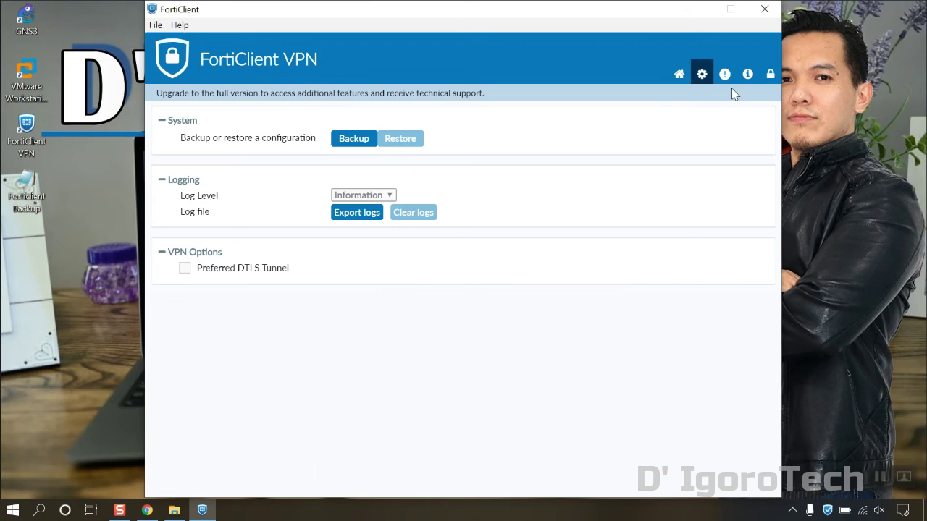
pyautogui.click(770, 75)
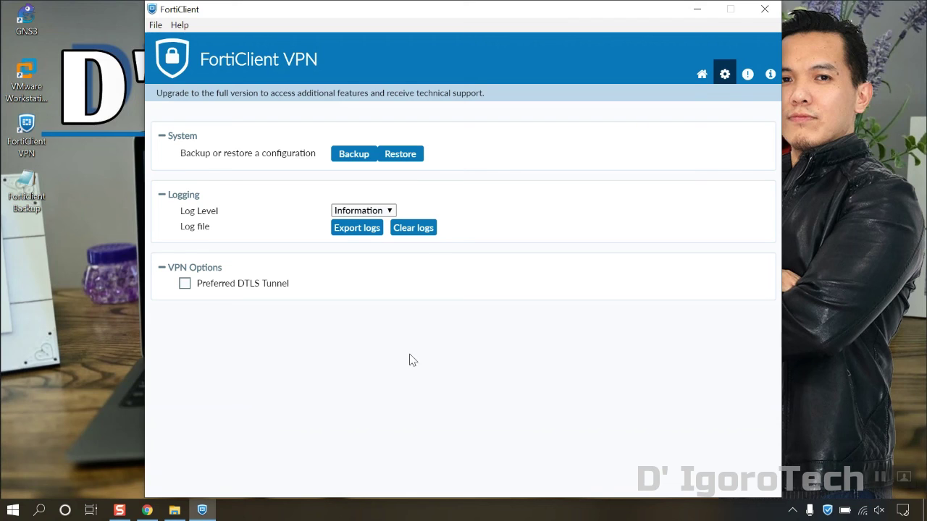
# Step: Restore from the desktop 'Forticlient Backup' file using its password, then dismiss the success message
pyautogui.click(404, 161)
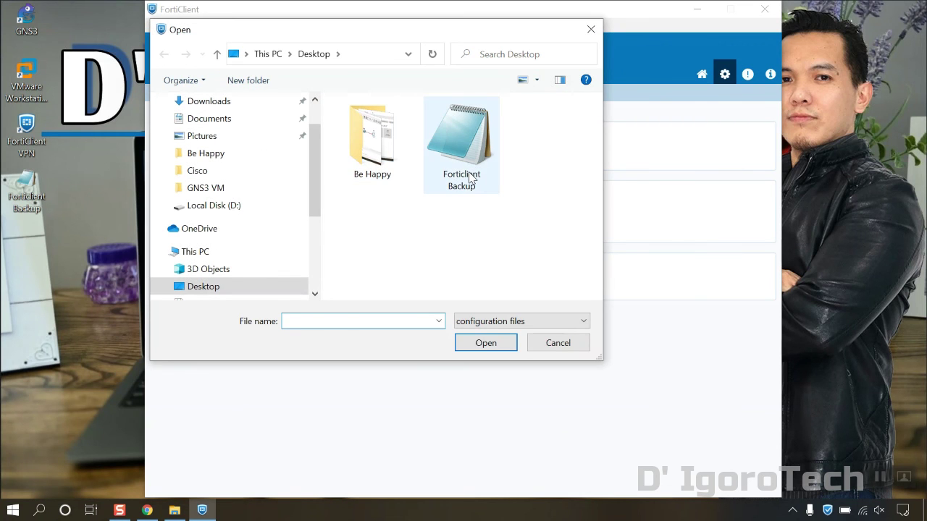
pyautogui.click(470, 177)
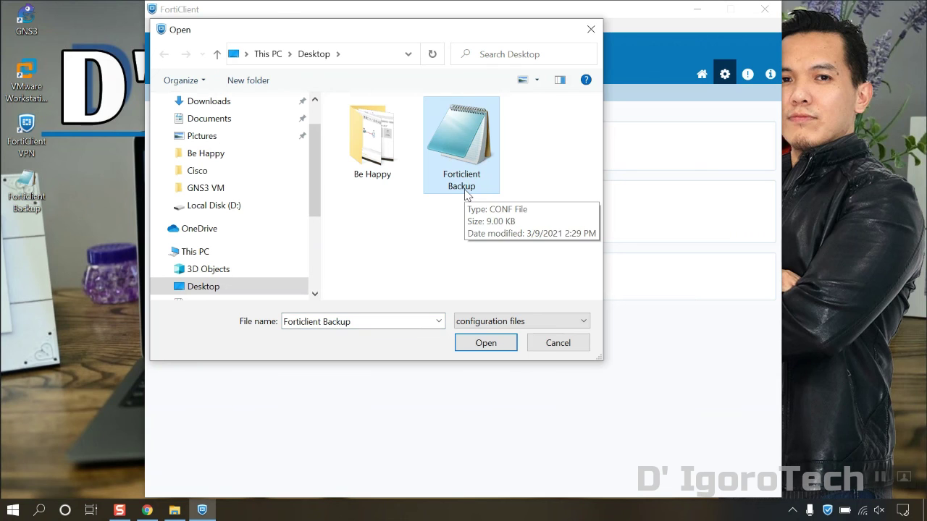
pyautogui.click(481, 345)
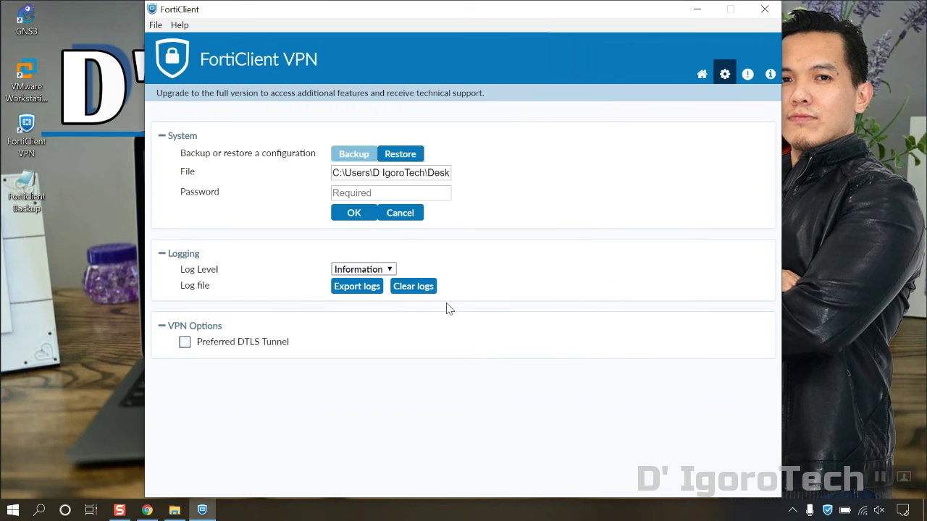
pyautogui.click(377, 193)
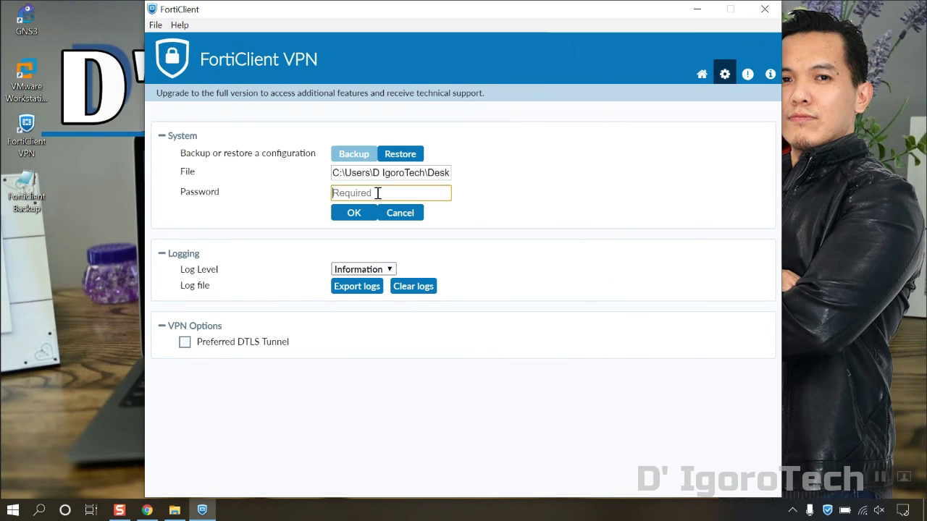
pyautogui.write('12345678')
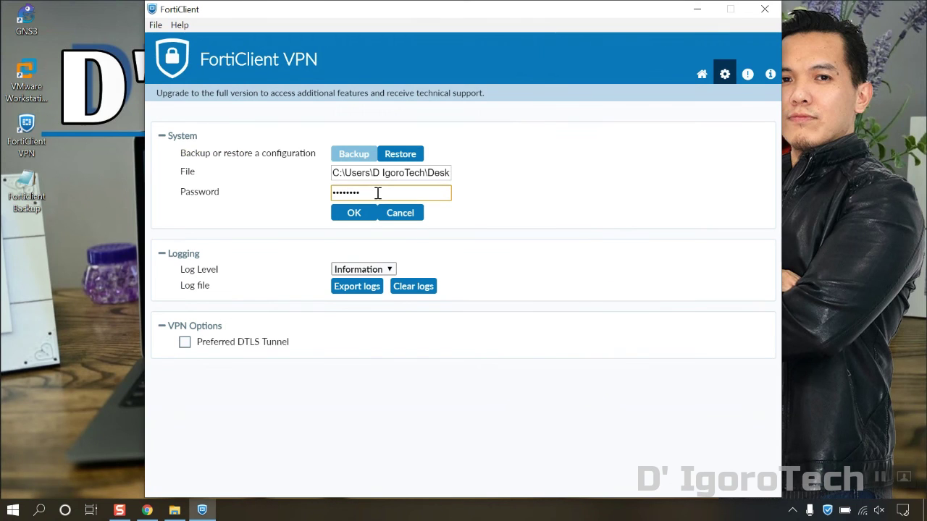
pyautogui.click(355, 213)
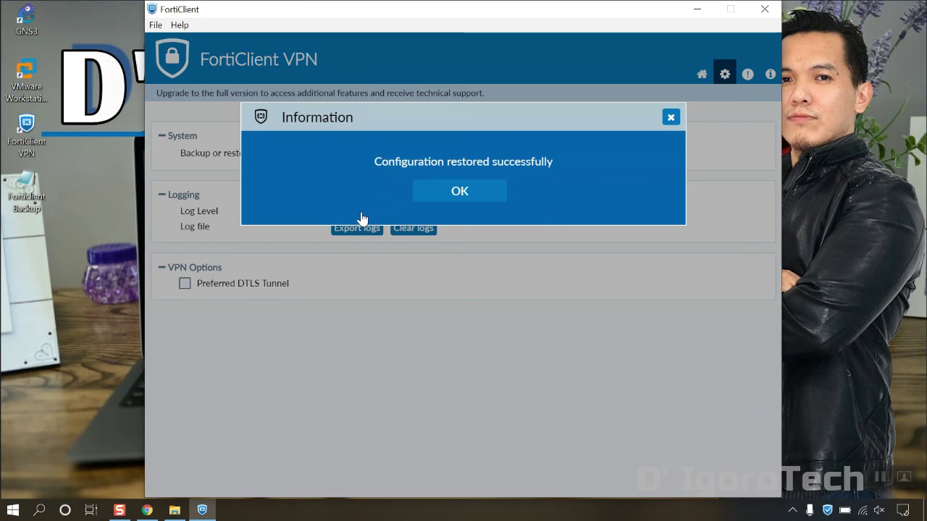
pyautogui.click(460, 191)
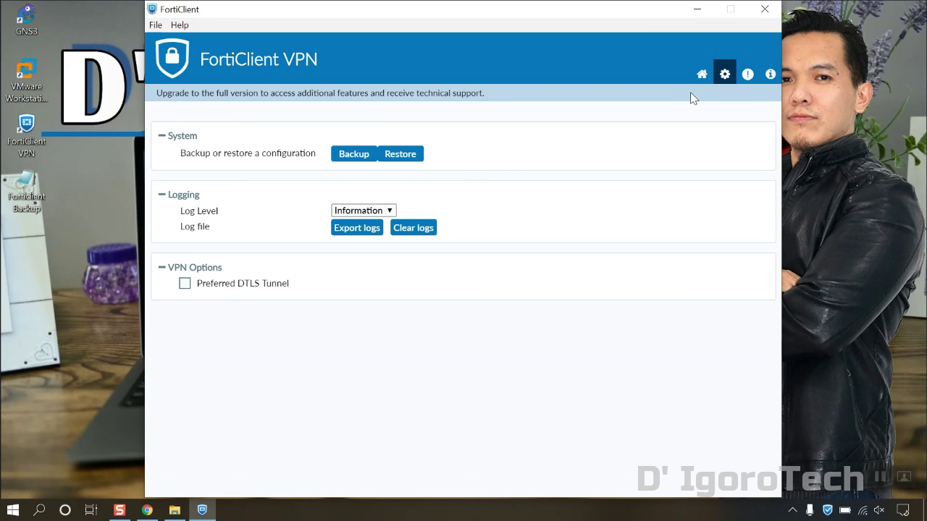
# Step: Check that Igorotech is back in the VPN Name list and that its settings keep port 10443, then Cancel
pyautogui.click(701, 75)
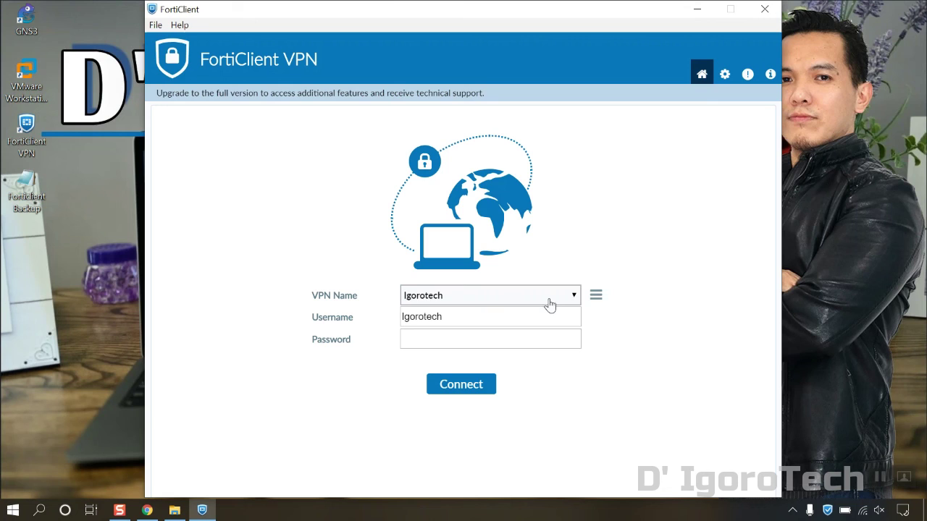
pyautogui.click(576, 297)
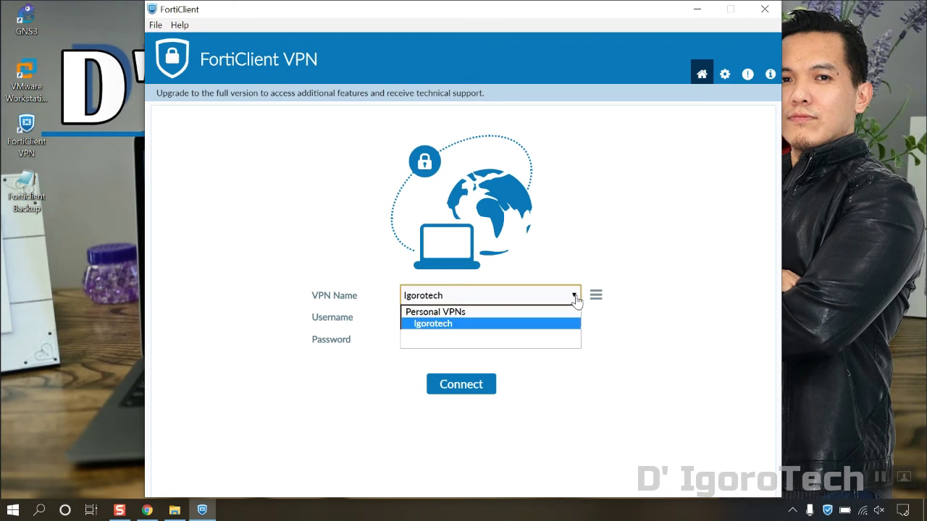
pyautogui.click(576, 297)
pyautogui.click(576, 297)
pyautogui.click(576, 297)
pyautogui.click(596, 297)
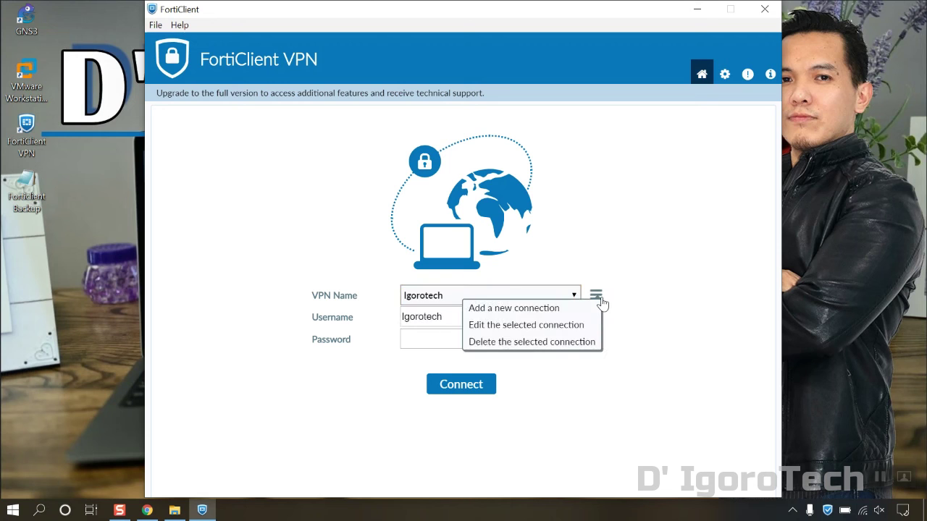
pyautogui.click(572, 325)
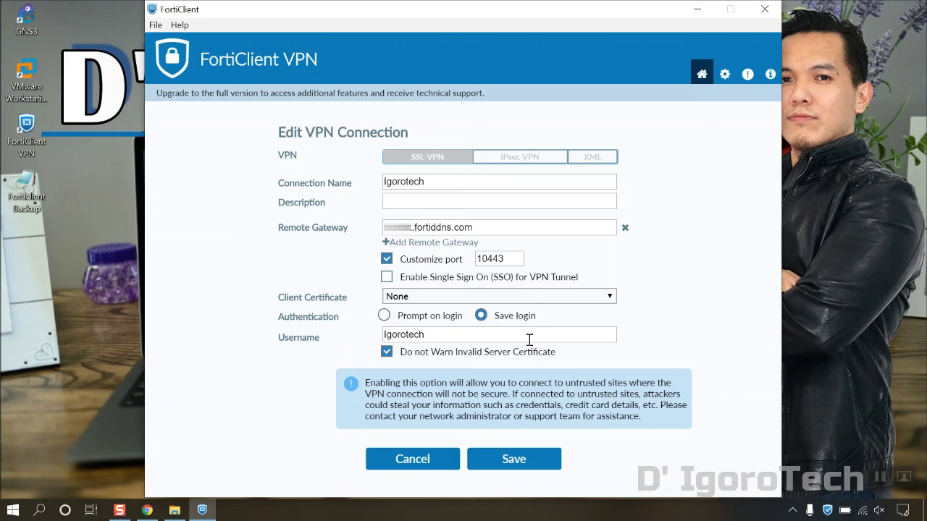
pyautogui.click(434, 469)
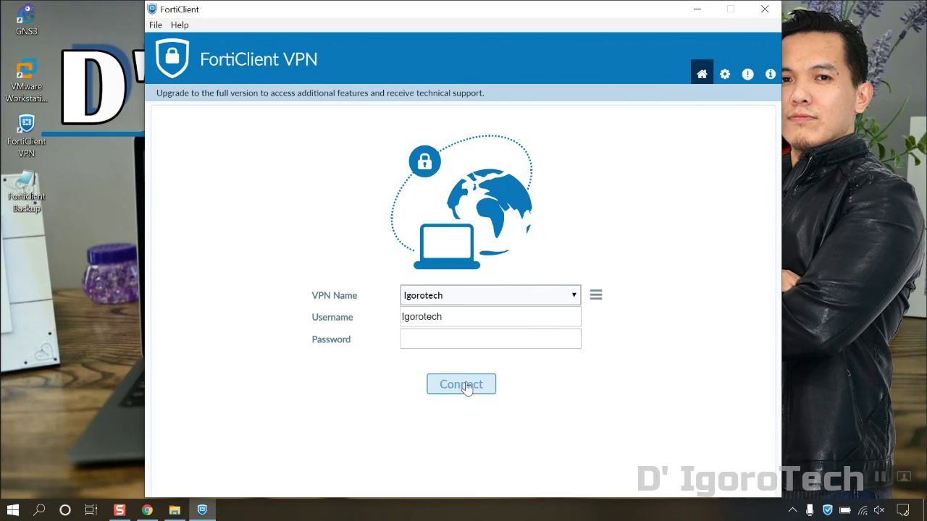
# Step: Enter the Igorotech VPN password and connect
pyautogui.click(460, 340)
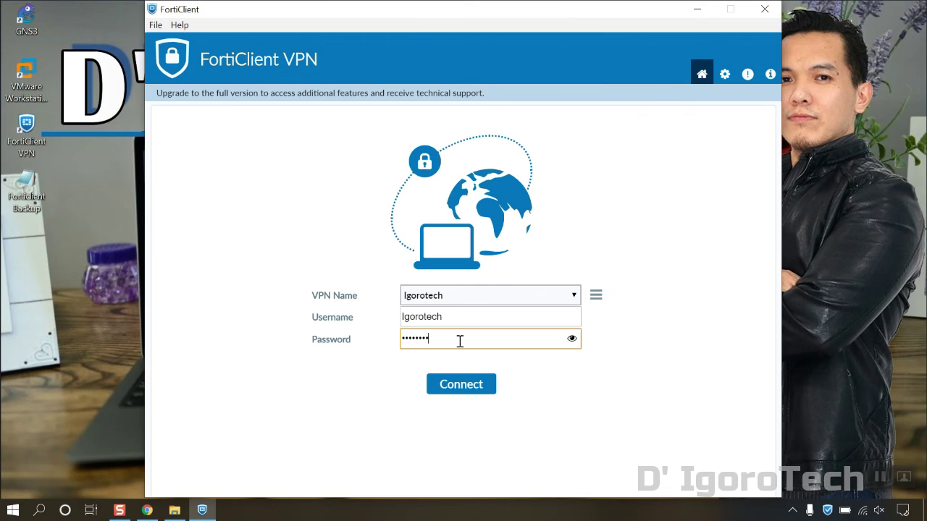
pyautogui.click(468, 384)
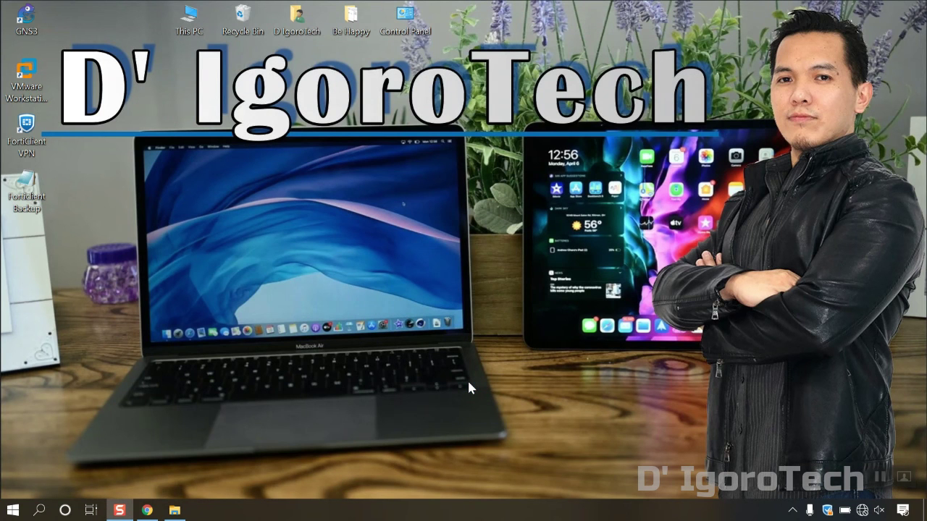
# Step: Choose Disconnect "Igorotech" from the FortiClient tray icon's menu
pyautogui.rightClick(828, 510)
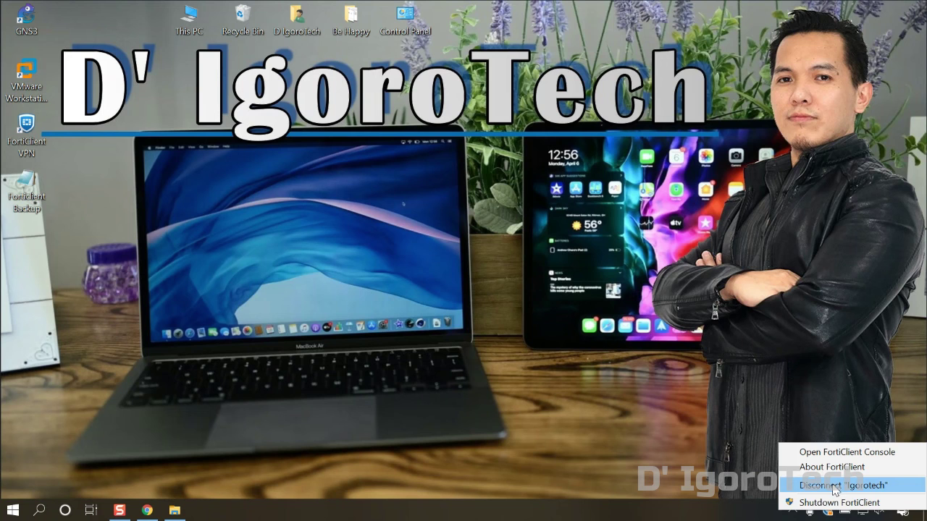
pyautogui.click(833, 487)
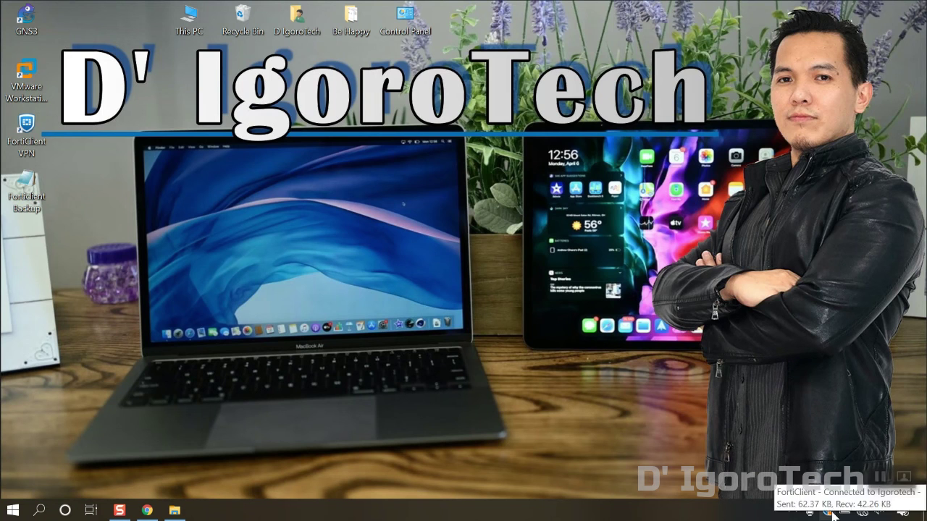